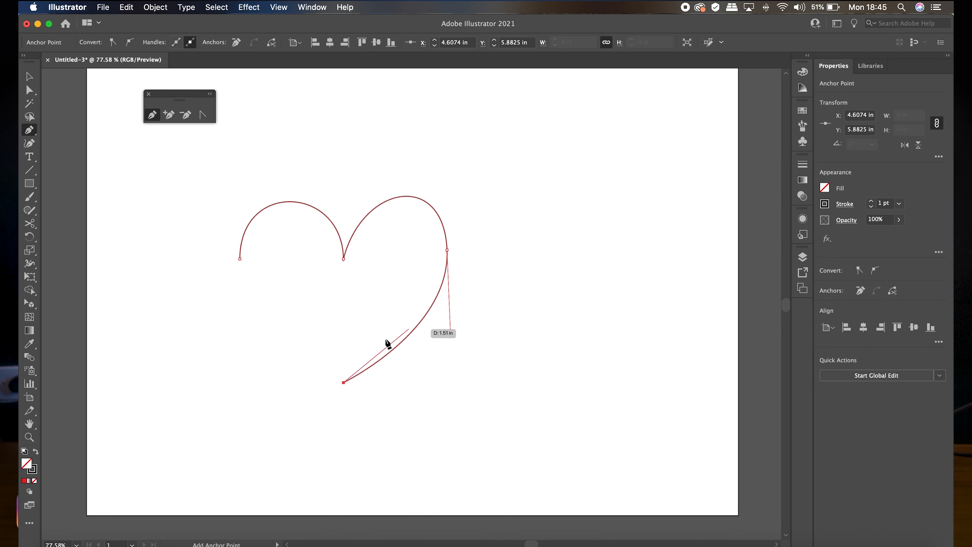
# Finish the open heart path and the curve around the cartoon character's left iris with the Pen tool
pyautogui.keyDown('super'); pyautogui.click(559, 300); pyautogui.keyUp('super')
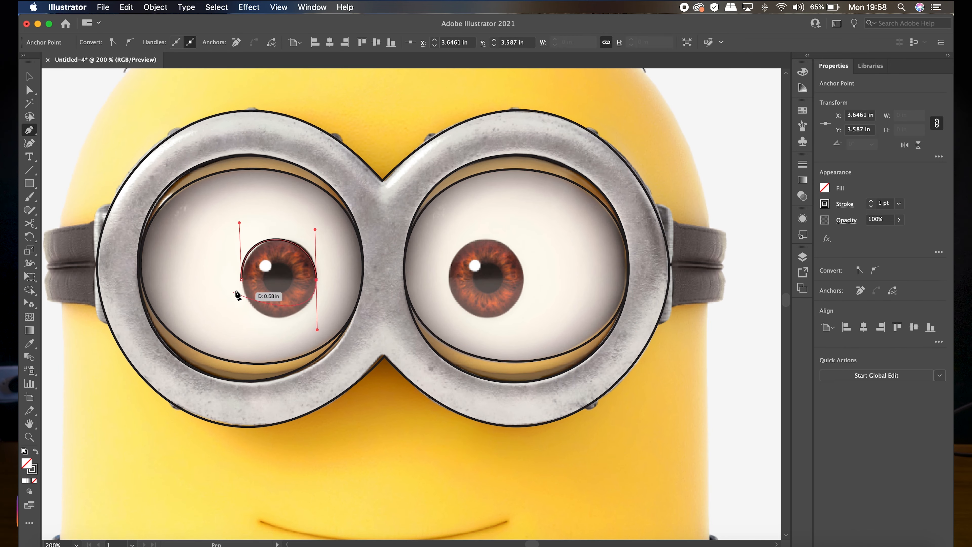
pyautogui.keyDown('super'); pyautogui.click(451, 239); pyautogui.keyUp('super')
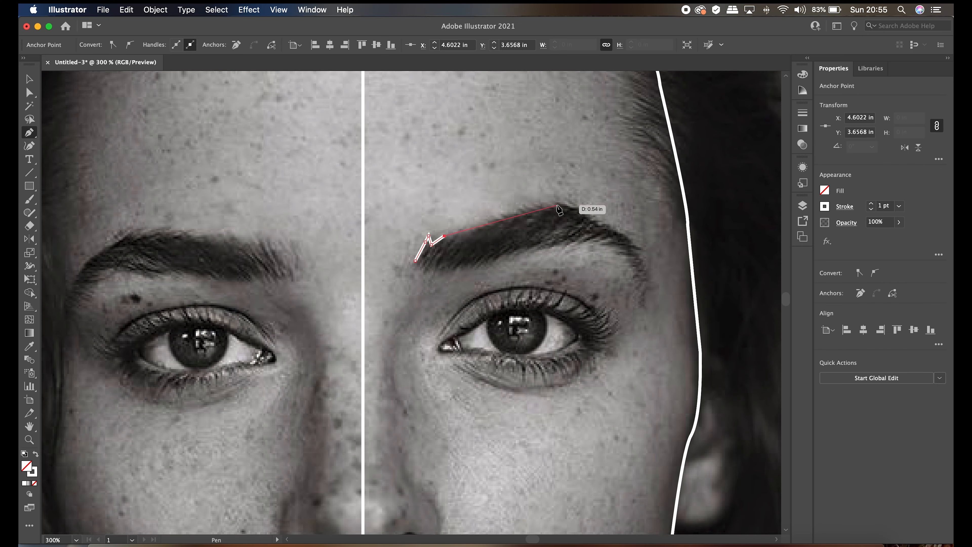
# Trace the upper and lower edges of the eyebrow to the right of the centre line with the Pen tool
pyautogui.click(640, 249)
pyautogui.moveTo(523, 248); pyautogui.dragTo(521, 255)
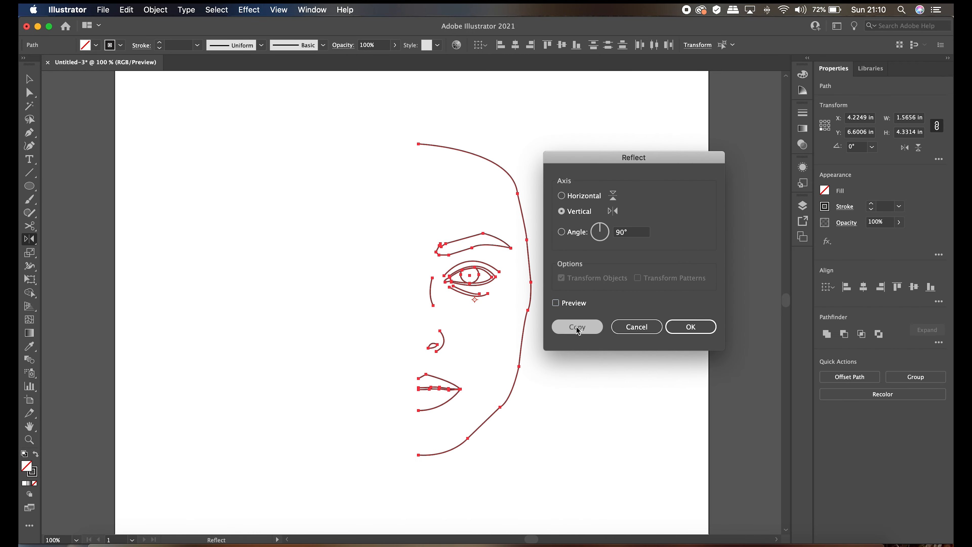
# Reflect a copy of the half-face line art across the vertical axis and move it left to form the missing half
pyautogui.click(568, 326)
pyautogui.hotkey('shift', 'Left')
pyautogui.hotkey('shift', 'Left')
pyautogui.hotkey('shift', 'Left')
pyautogui.hotkey('shift', 'Left')
pyautogui.hotkey('shift', 'Left')
pyautogui.hotkey('shift', 'Left')
pyautogui.hotkey('shift', 'Right')
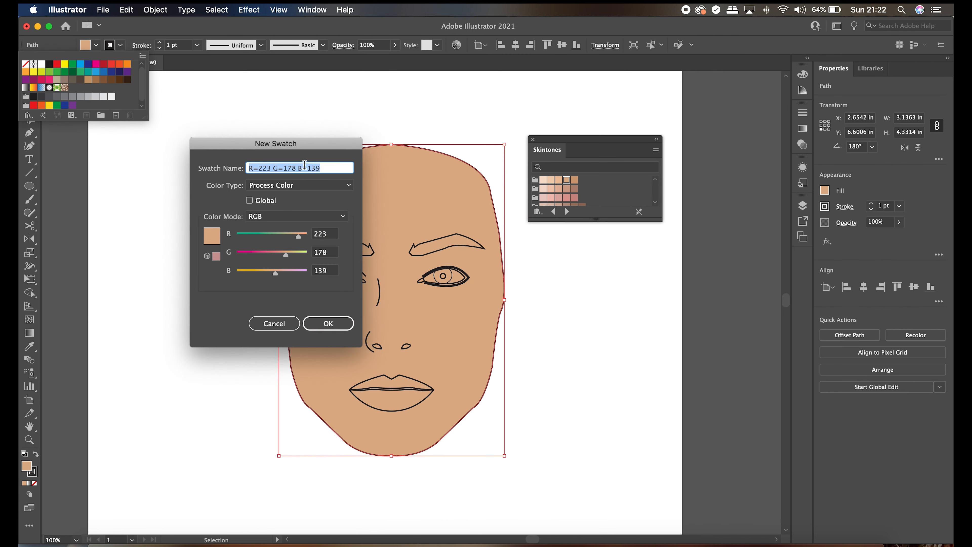
# Save the face's skin colour as the process color swatch R=223 G=178 B=139
pyautogui.press('Return')
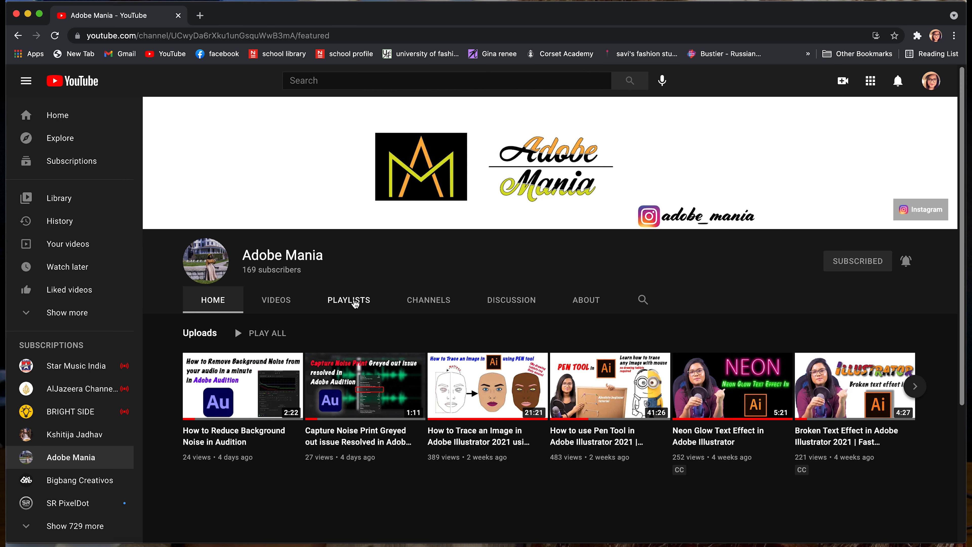
# Show the playlists of the Adobe Mania YouTube channel and play the Adobe Illustrator playlist
pyautogui.click(352, 302)
pyautogui.moveTo(288, 387)
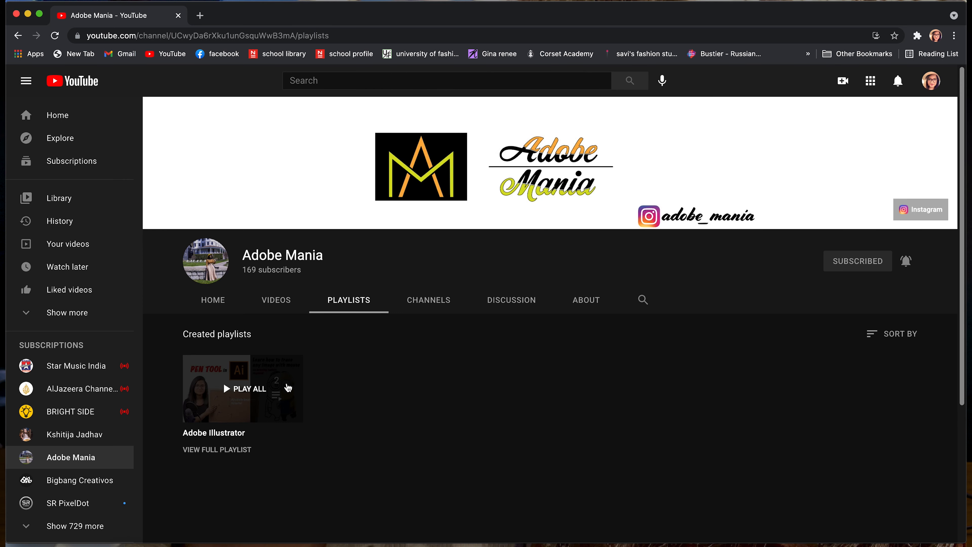
pyautogui.click(249, 387)
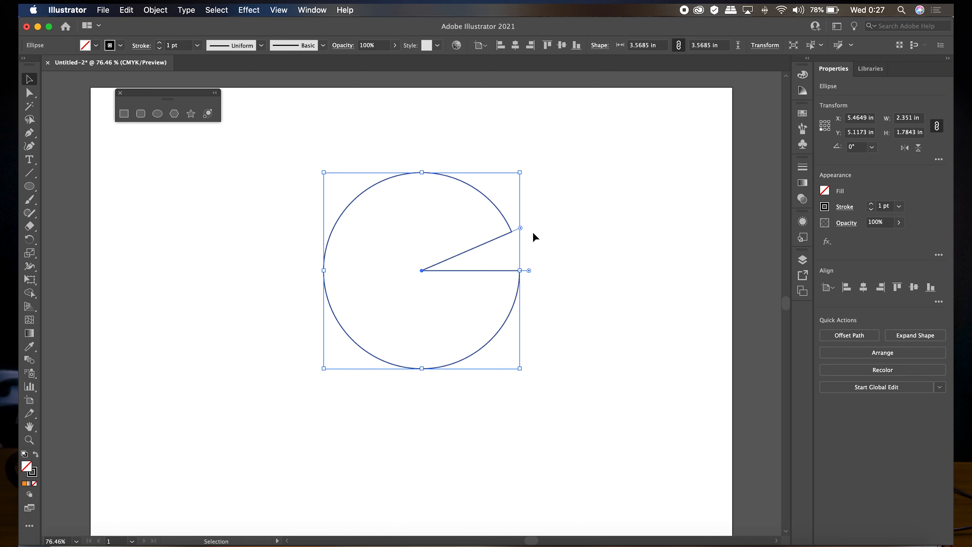
# Widen the pie circle's mouth by lowering its bottom edge, and move the finished red Pac-Man group down the artboard
pyautogui.moveTo(531, 234); pyautogui.dragTo(521, 310)
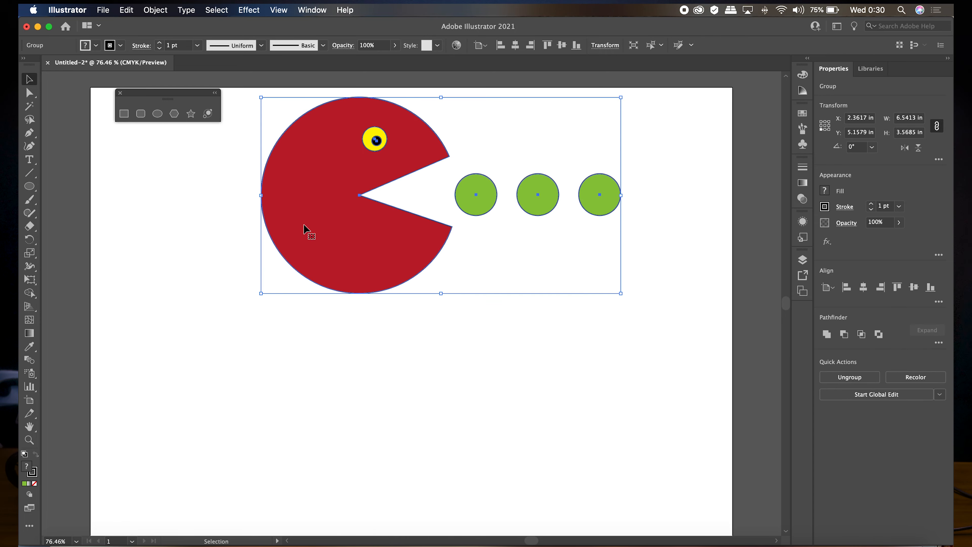
pyautogui.moveTo(303, 226); pyautogui.dragTo(391, 467)
pyautogui.click(379, 451)
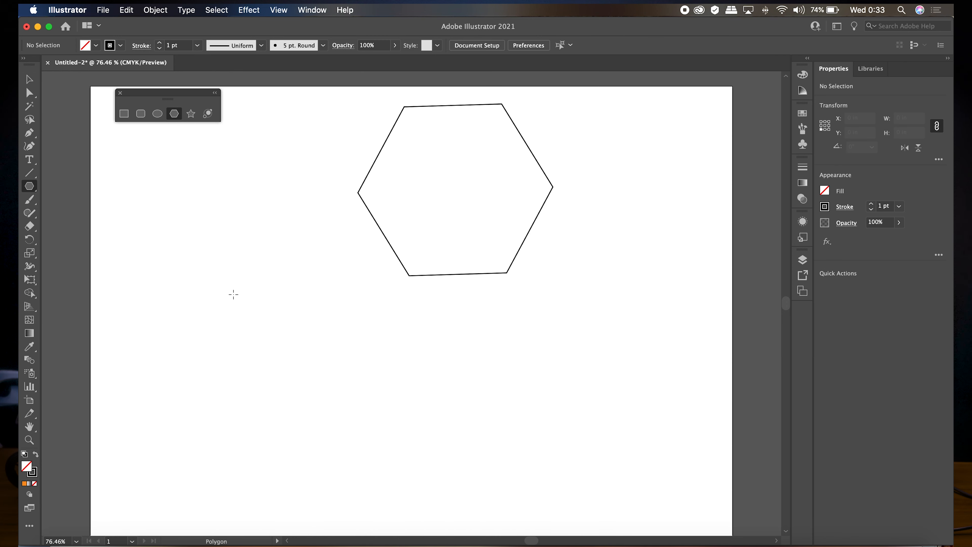
# Draw another polygon below and left of the hexagon, adding three sides and removing three again while drawing
pyautogui.moveTo(233, 294); pyautogui.dragTo(284, 387)
pyautogui.press('Up')
pyautogui.press('Up')
pyautogui.press('Up')
pyautogui.press('Down')
pyautogui.press('Down')
pyautogui.press('Down')
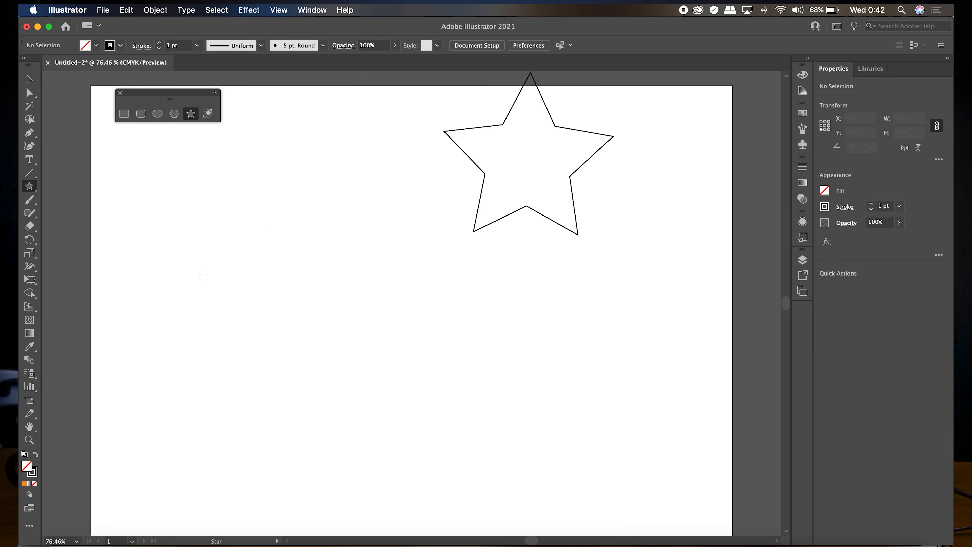
# Draw another star below and left of the first one, adding three points and removing two while drawing
pyautogui.moveTo(203, 272); pyautogui.dragTo(256, 350)
pyautogui.press('Up')
pyautogui.press('Up')
pyautogui.press('Up')
pyautogui.press('Down')
pyautogui.press('Down')
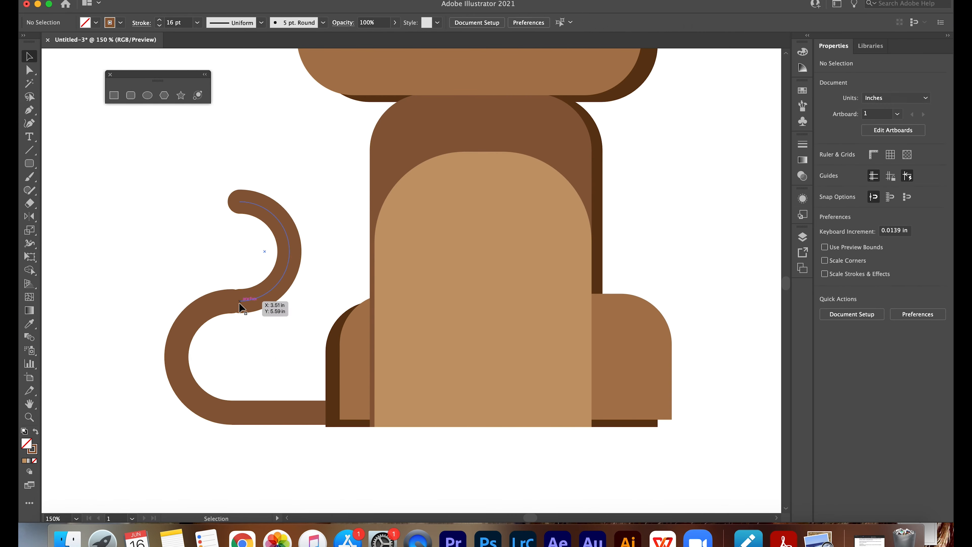
# Select the cat's upper tail arc, and select all artwork of the finished cat illustration
pyautogui.click(252, 302)
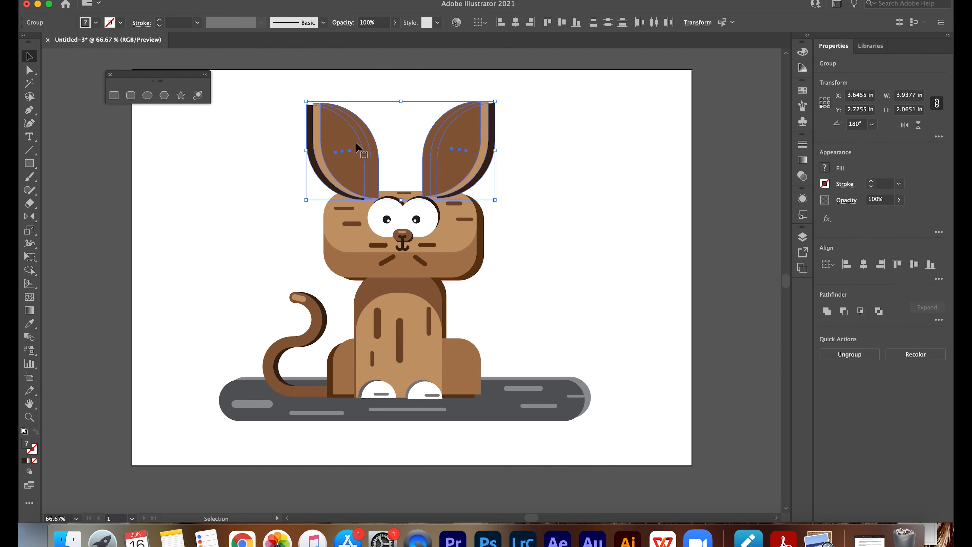
pyautogui.click(303, 121)
pyautogui.click(595, 245)
pyautogui.press('super+a')
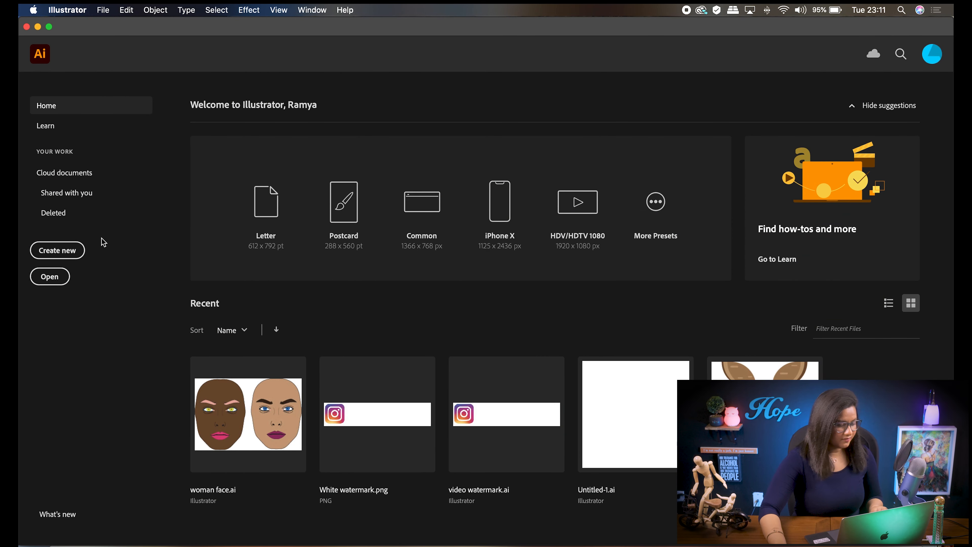
# Create a new landscape A4 document of 11.6929 × 8.2677 in with CMYK Color mode
pyautogui.click(74, 254)
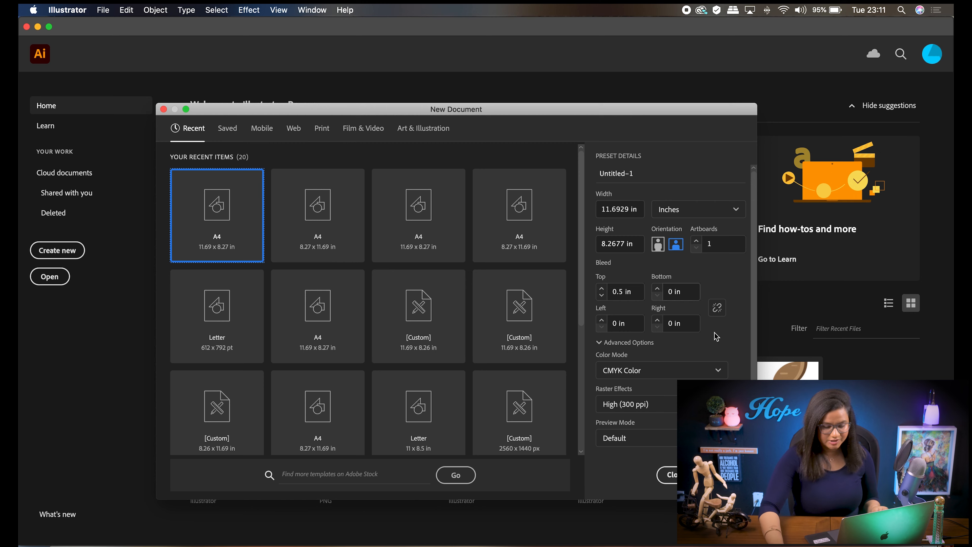
pyautogui.press('Return')
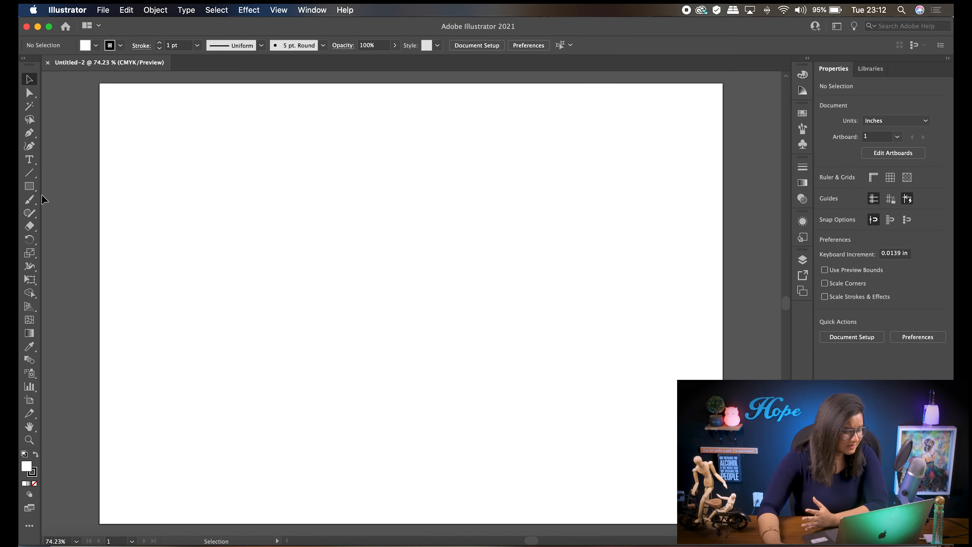
# Detach the shape tools as a floating palette and place it at the artboard's upper-left corner
pyautogui.click(30, 188)
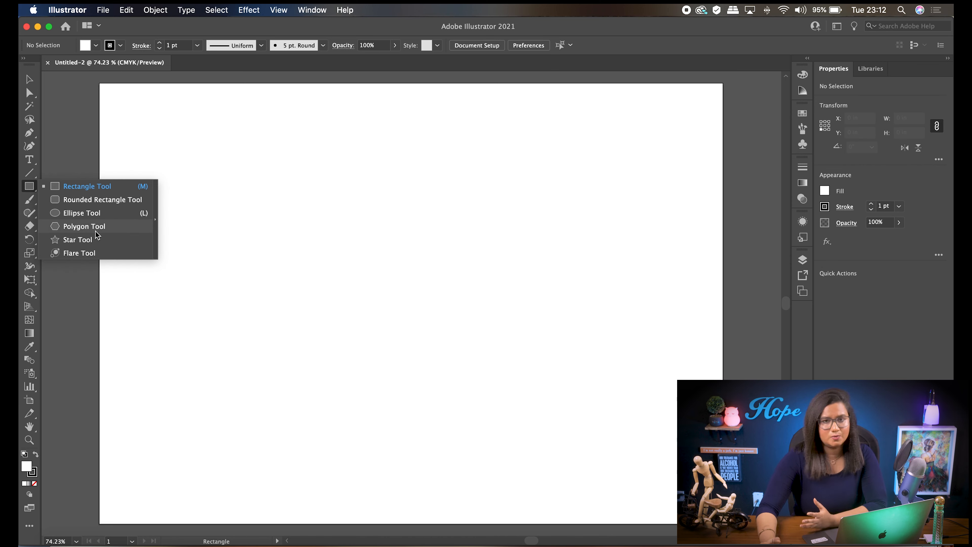
pyautogui.click(156, 222)
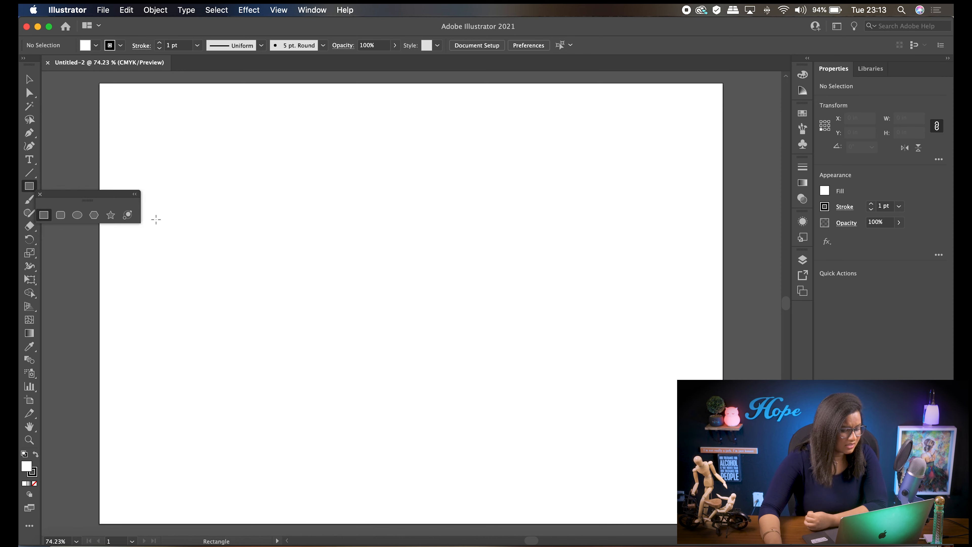
pyautogui.moveTo(68, 195); pyautogui.dragTo(145, 103)
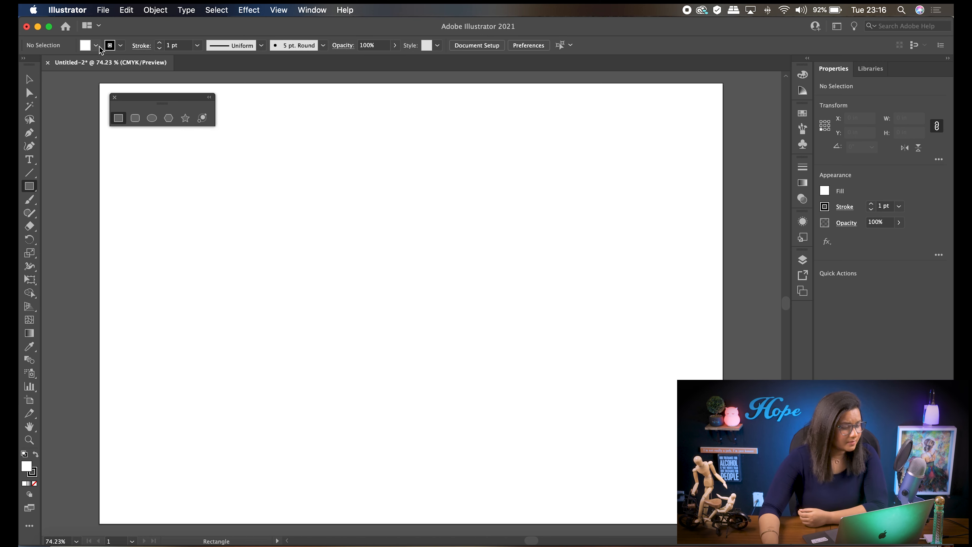
# Set the fill to None and the stroke weight to 1 pt, and shift the shape tools palette slightly left
pyautogui.click(97, 45)
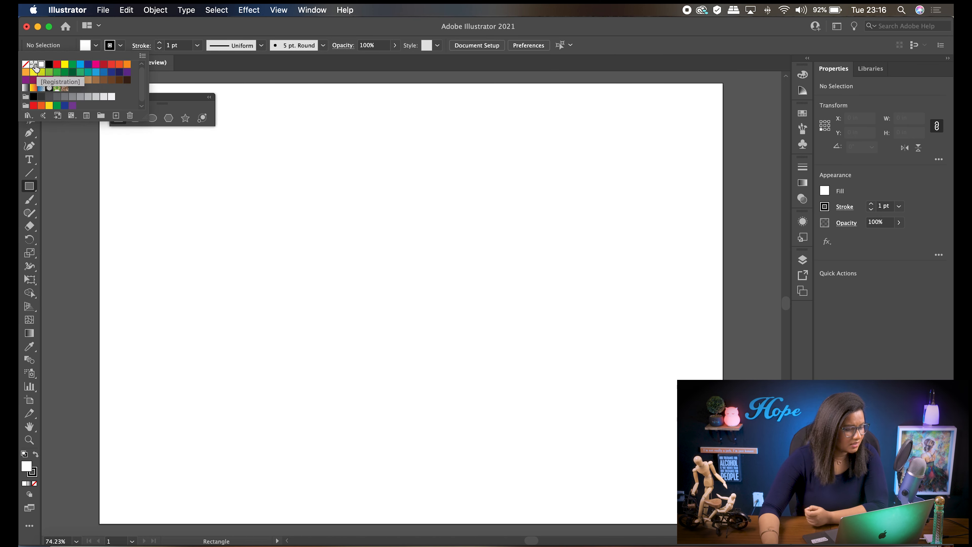
pyautogui.click(26, 64)
pyautogui.click(120, 45)
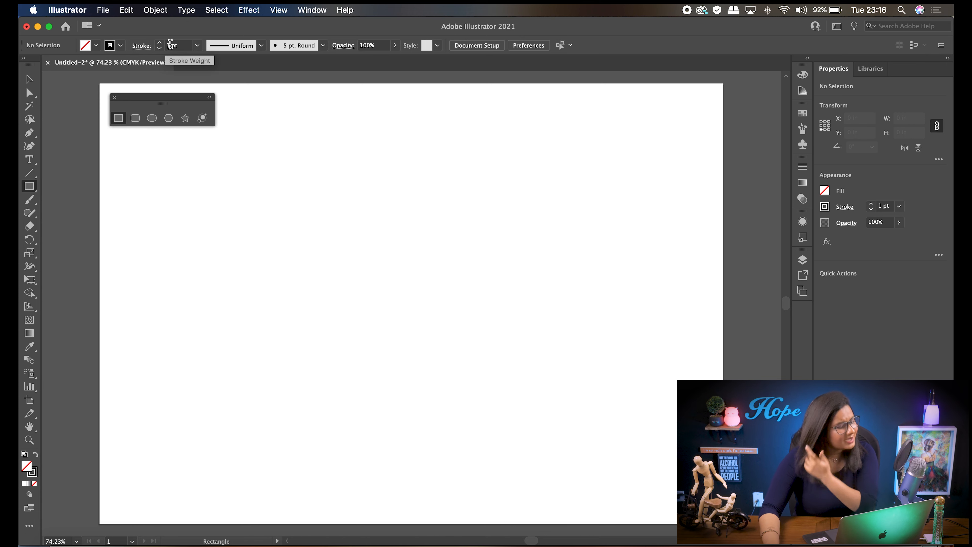
pyautogui.click(197, 45)
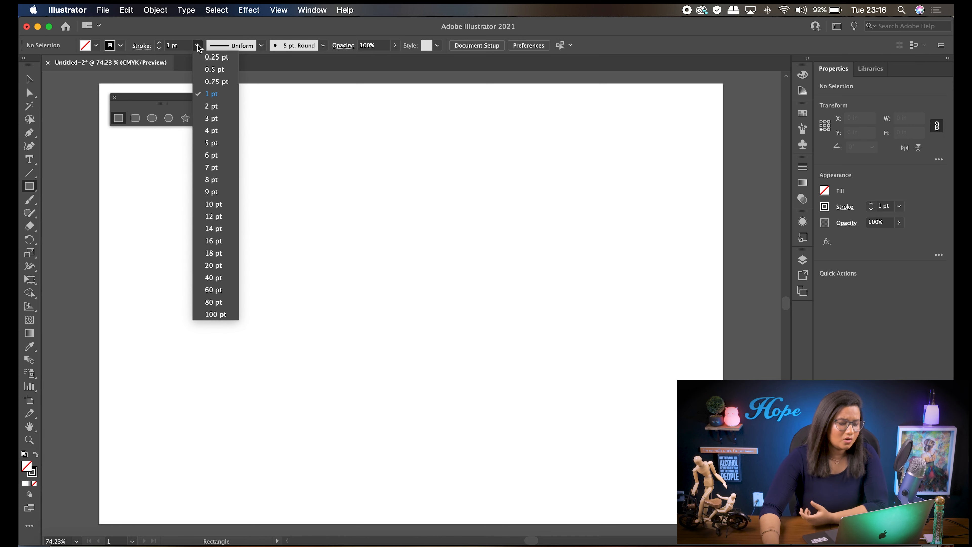
pyautogui.click(216, 95)
pyautogui.moveTo(153, 102)
pyautogui.mouseDown()
pyautogui.moveTo(167, 115)
pyautogui.moveTo(148, 101)
pyautogui.mouseUp()
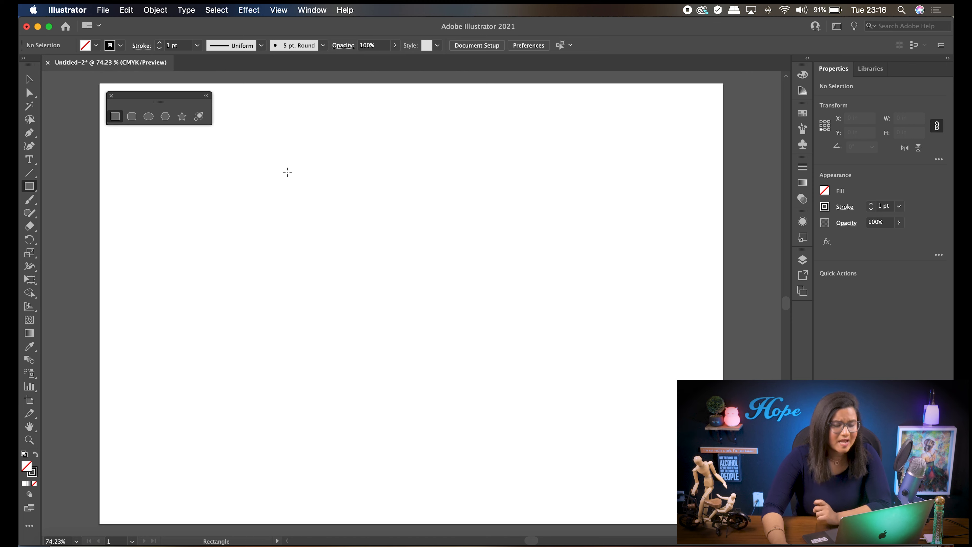
# Draw a tall rectangle about 1.63 × 3.12 in, a wide one near the top, and one about 2.65 × 3.27 in at the lower right
pyautogui.moveTo(187, 183); pyautogui.dragTo(275, 349)
pyautogui.moveTo(340, 149); pyautogui.dragTo(548, 225)
pyautogui.moveTo(439, 308); pyautogui.dragTo(580, 483)
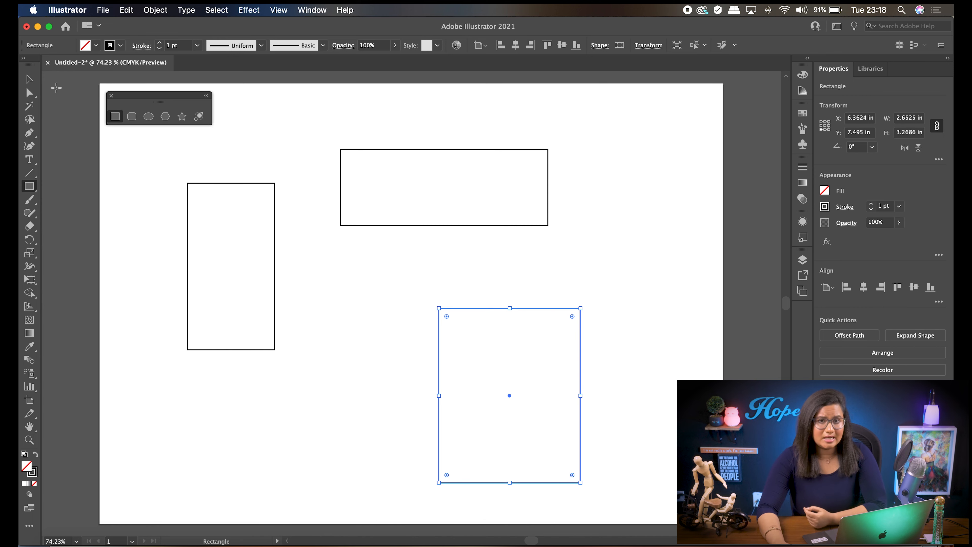
# Select each of the three rectangles in turn with the Selection tool
pyautogui.click(30, 82)
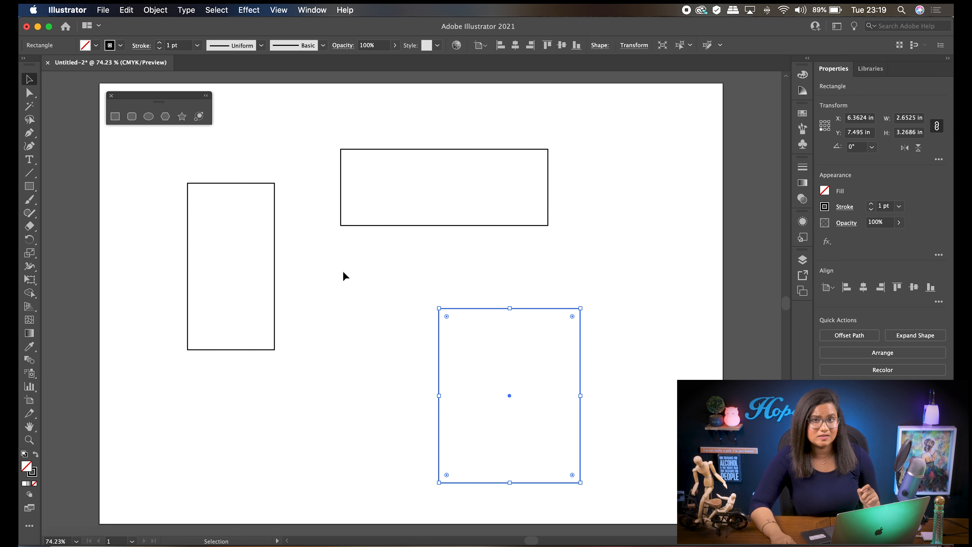
pyautogui.click(247, 186)
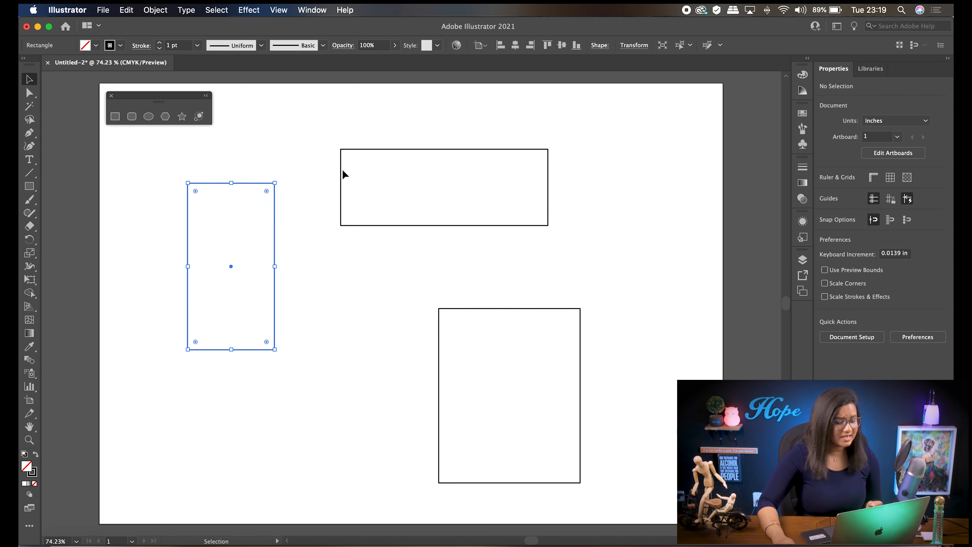
pyautogui.click(421, 149)
pyautogui.click(516, 309)
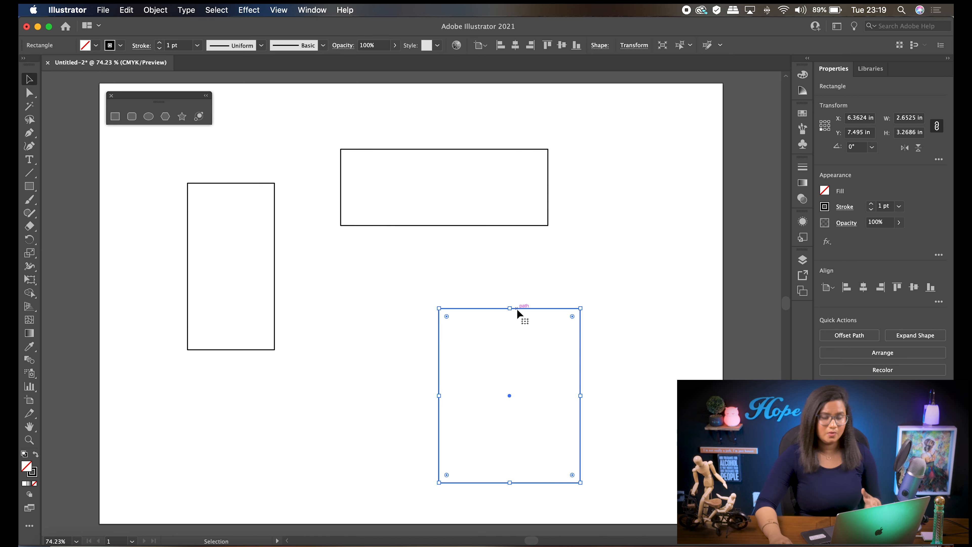
# Move the tall rectangle on the left straight down the artboard and leave it selected
pyautogui.moveTo(251, 183); pyautogui.dragTo(249, 272)
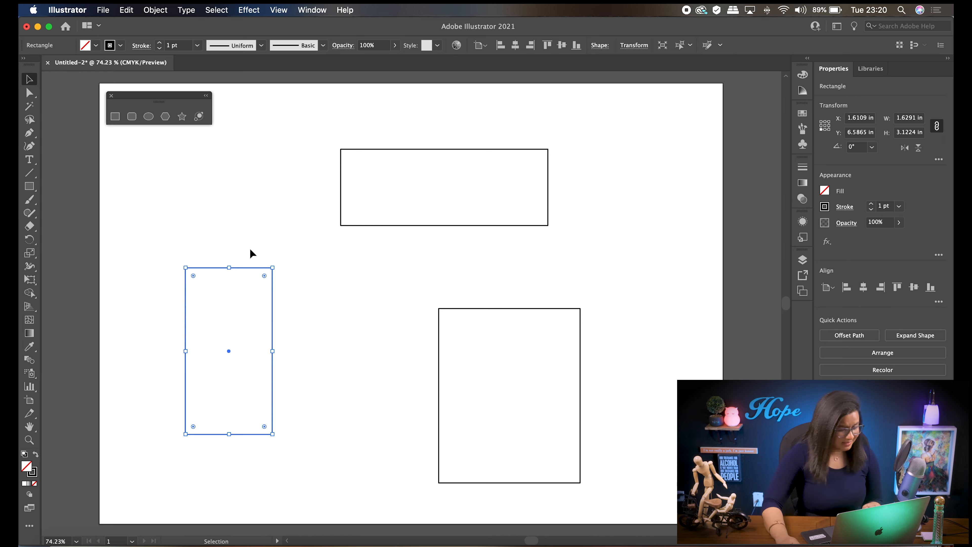
pyautogui.click(245, 270)
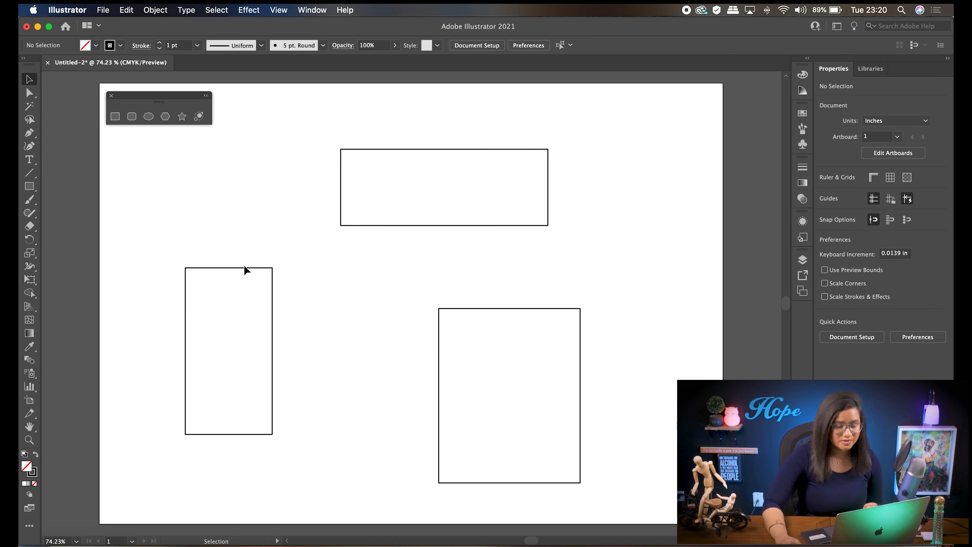
pyautogui.click(198, 268)
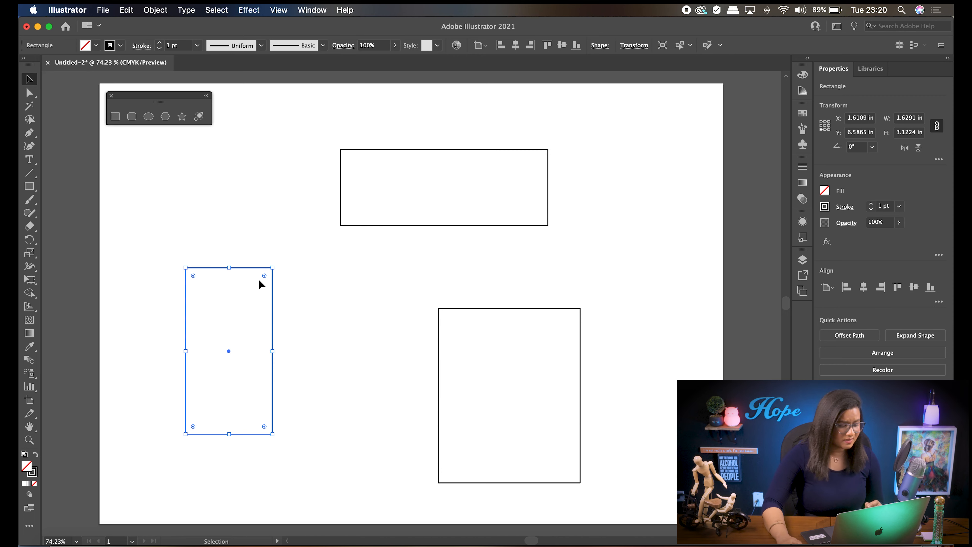
# Hide the bounding box of the selected rectangle and show it again
pyautogui.press('super+shift+b')
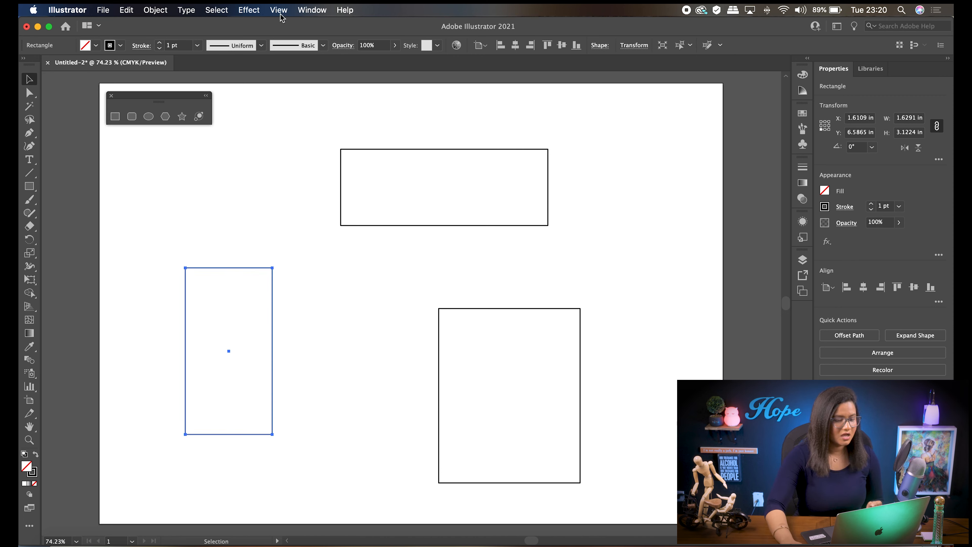
pyautogui.click(279, 10)
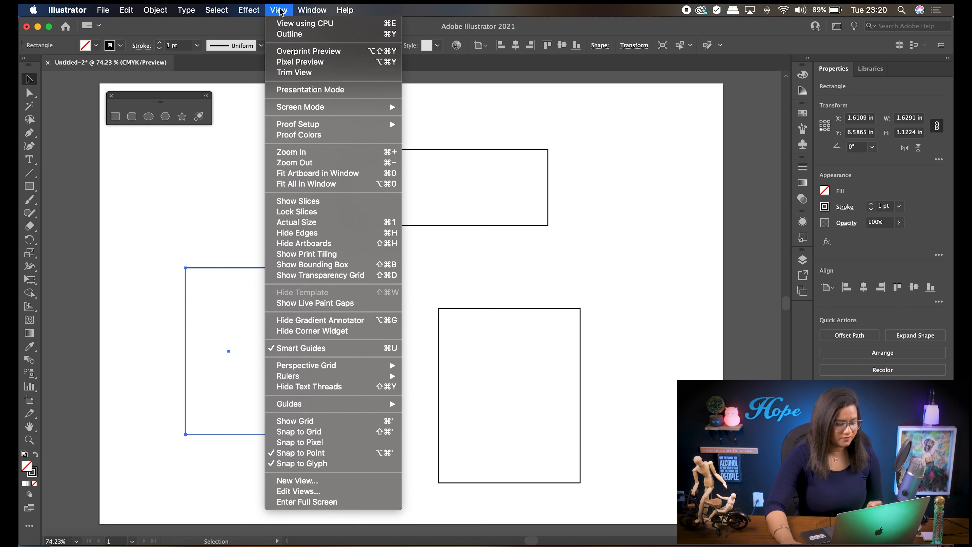
pyautogui.click(311, 265)
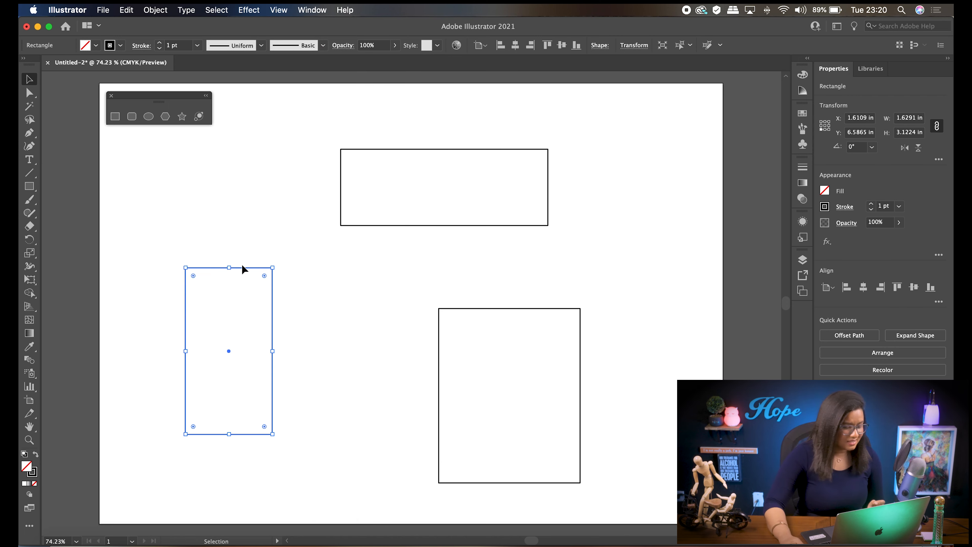
# Move the tall rectangle up slightly and resize it from its upper-right corner to about 1.68 × 2.72 in
pyautogui.moveTo(245, 266)
pyautogui.mouseDown()
pyautogui.moveTo(250, 273)
pyautogui.moveTo(249, 260)
pyautogui.mouseUp()
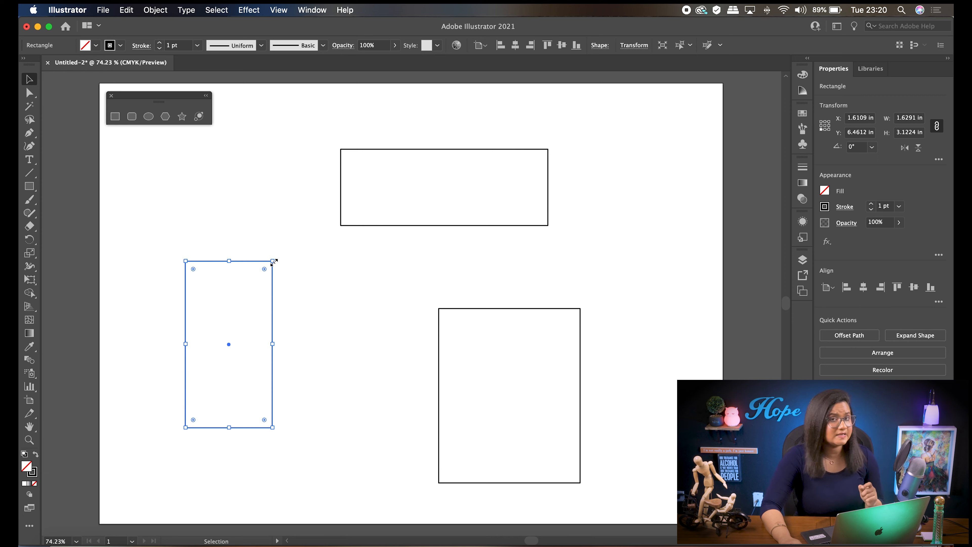
pyautogui.moveTo(273, 262); pyautogui.dragTo(283, 310)
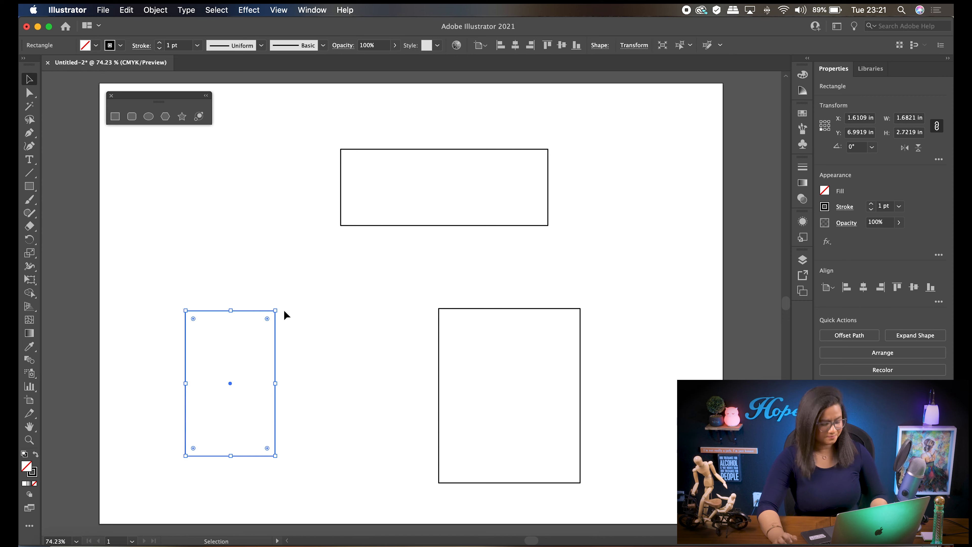
# Move the tall rectangle up and slightly left on the artboard with the Direct Selection tool
pyautogui.click(30, 93)
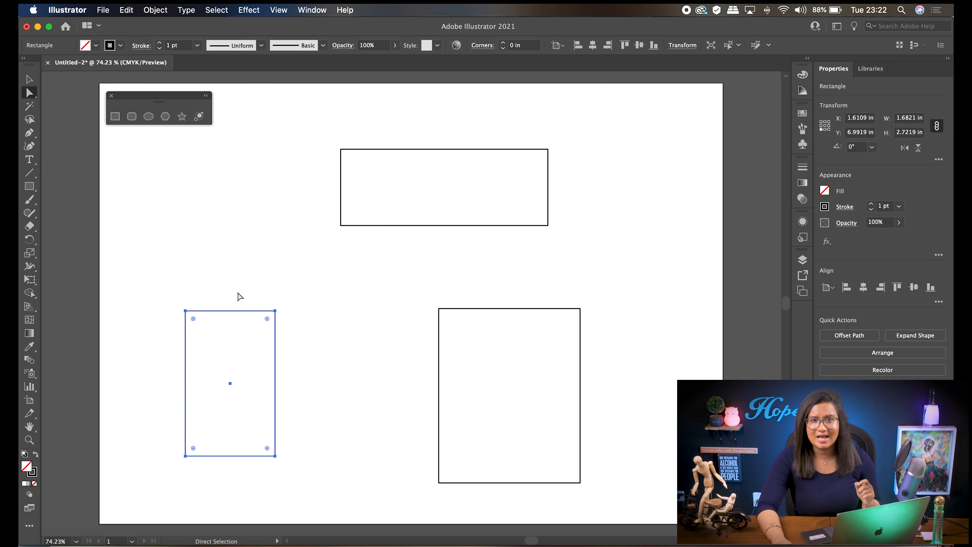
pyautogui.click(391, 148)
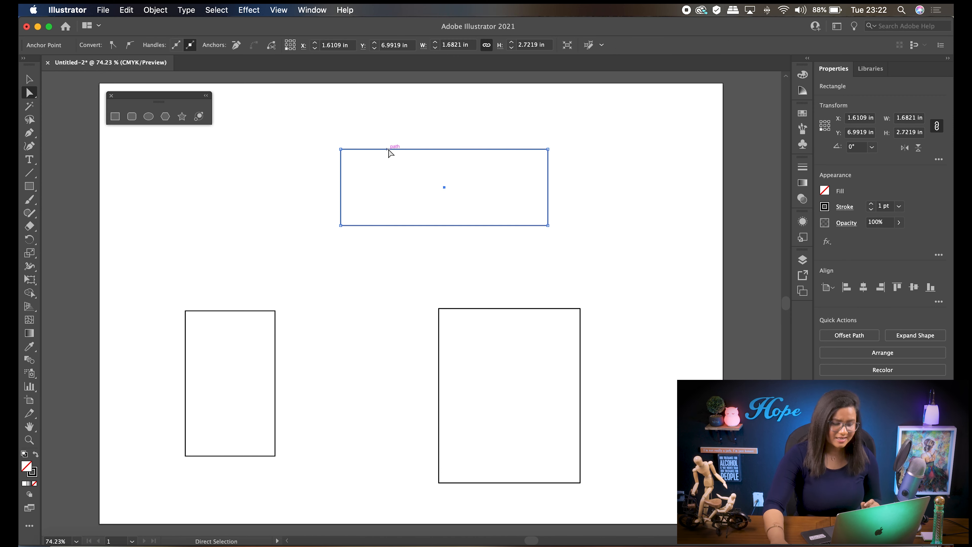
pyautogui.moveTo(227, 310); pyautogui.dragTo(213, 231)
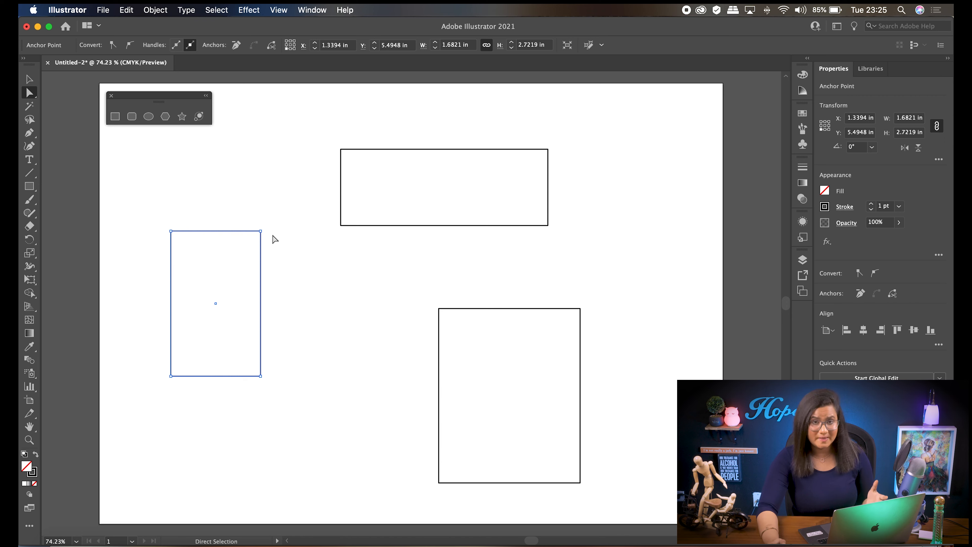
# Check the Smart Guides option and distort the tall rectangle by moving its upper-right anchor point down below the base
pyautogui.click(278, 10)
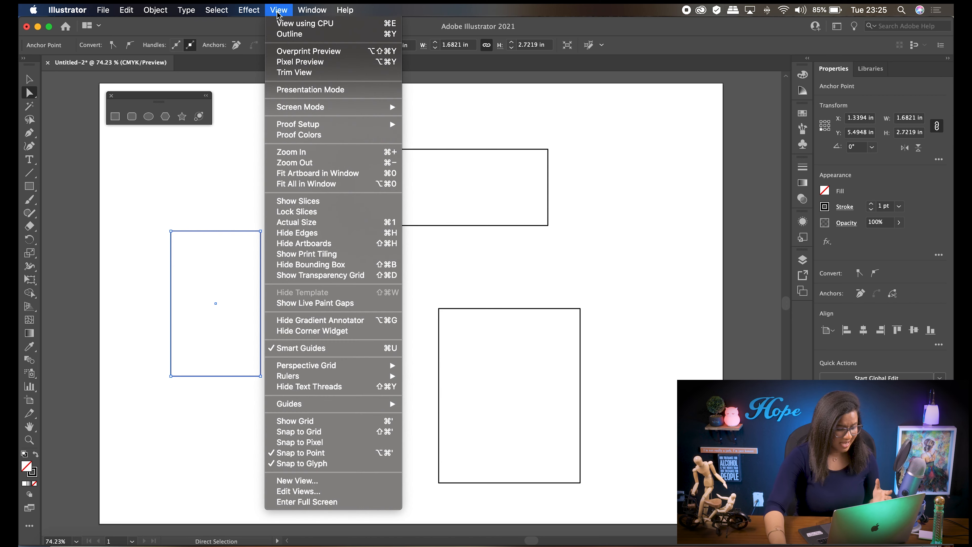
pyautogui.click(328, 348)
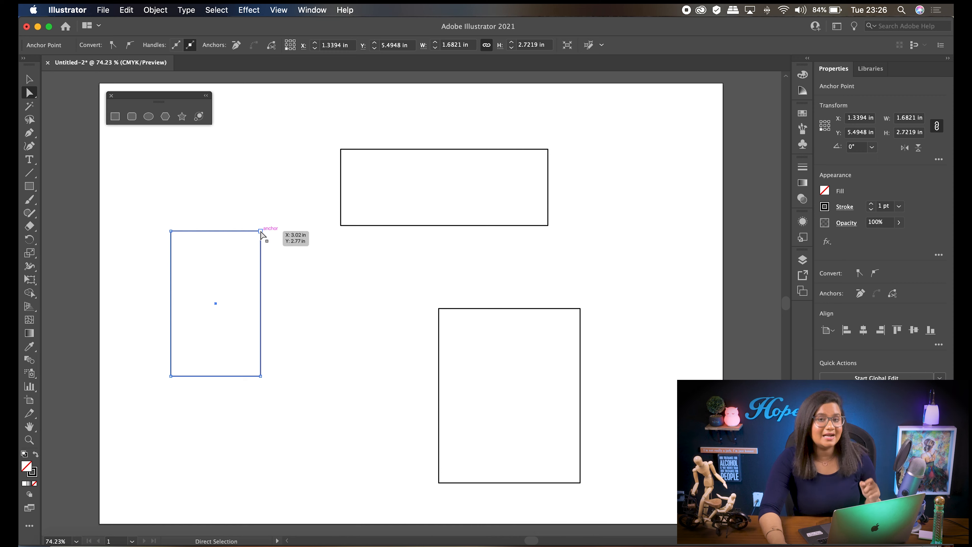
pyautogui.moveTo(261, 232); pyautogui.dragTo(198, 421)
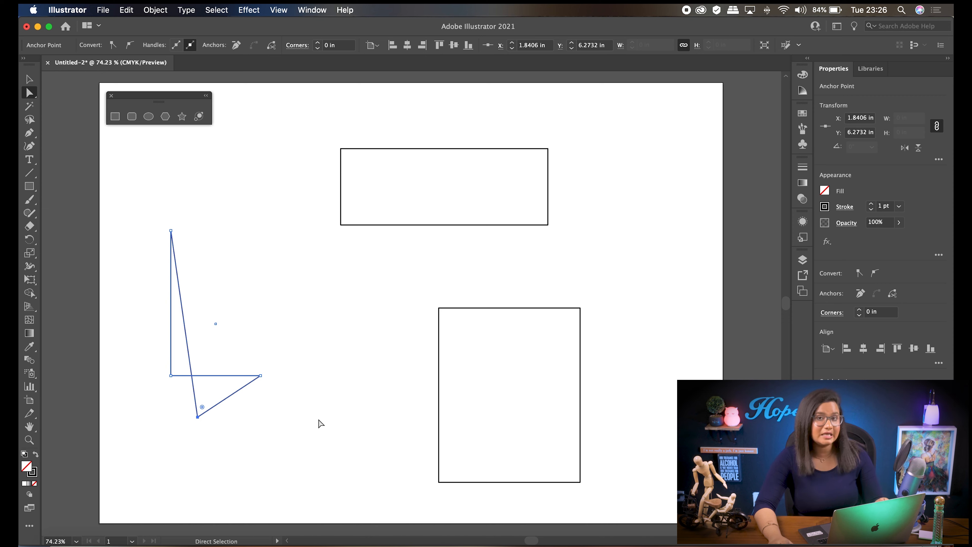
pyautogui.moveTo(170, 230)
pyautogui.mouseDown()
pyautogui.moveTo(182, 233)
pyautogui.moveTo(170, 237)
pyautogui.mouseUp()
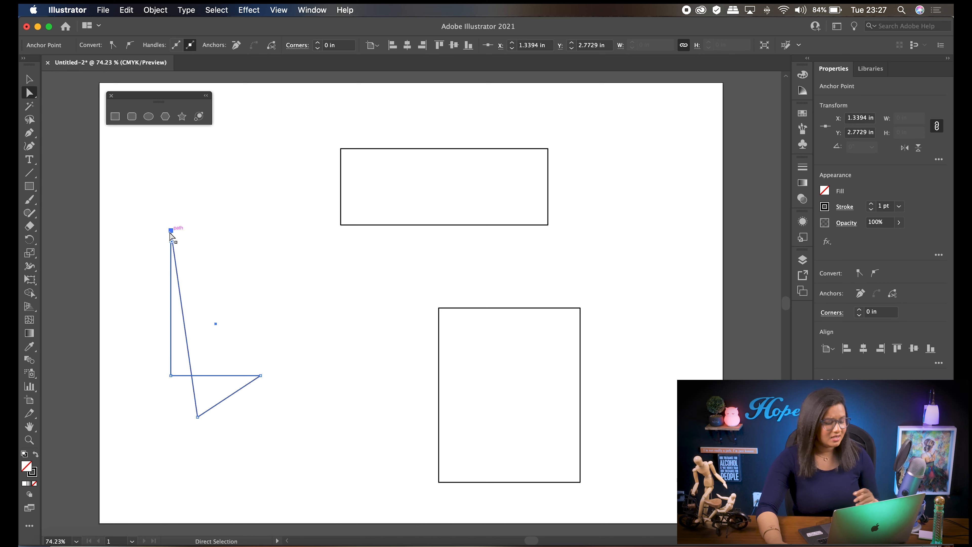
# Shift the right edge of the wide rectangle slightly outward and delete its upper-right anchor point
pyautogui.click(417, 149)
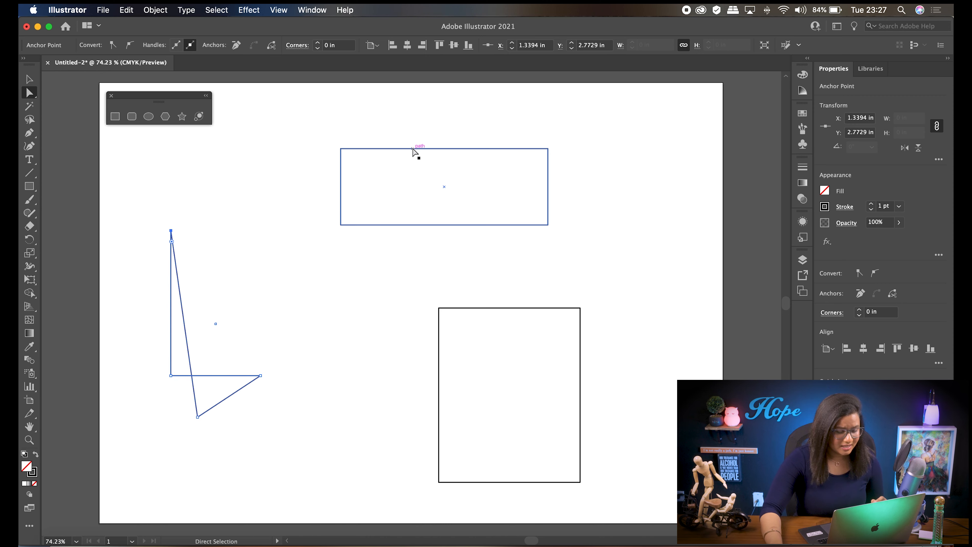
pyautogui.moveTo(548, 182)
pyautogui.mouseDown()
pyautogui.moveTo(569, 183)
pyautogui.moveTo(529, 186)
pyautogui.moveTo(549, 196)
pyautogui.moveTo(549, 238)
pyautogui.moveTo(542, 191)
pyautogui.moveTo(557, 210)
pyautogui.moveTo(556, 188)
pyautogui.mouseUp()
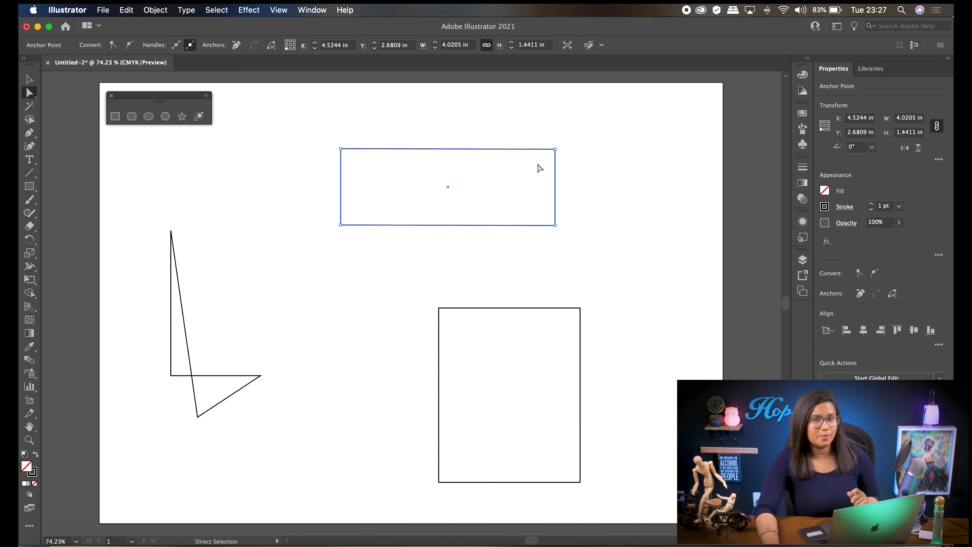
pyautogui.click(555, 150)
pyautogui.click(556, 149)
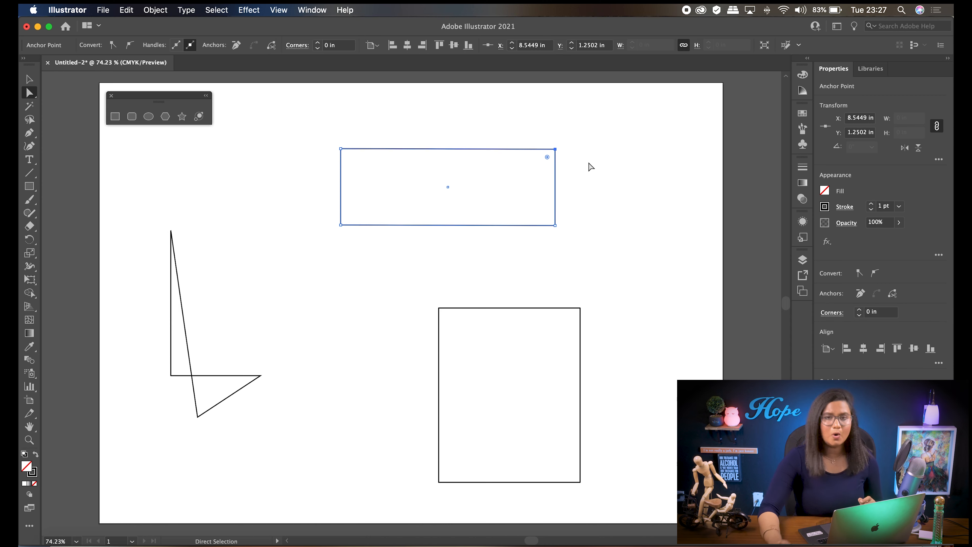
pyautogui.press('Delete')
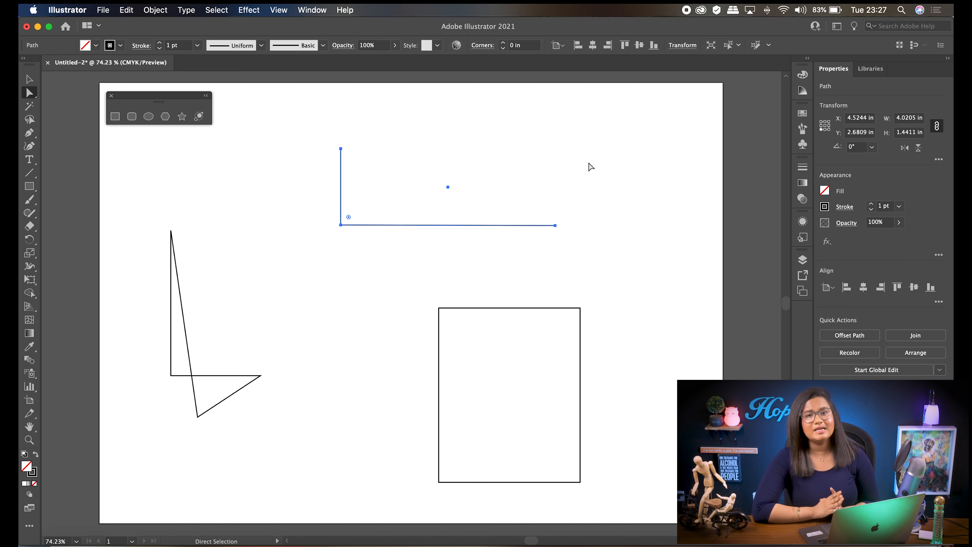
# Switch to the Selection tool and delete all shapes from the artboard
pyautogui.press('v')
pyautogui.click(572, 267)
pyautogui.press('super+a')
pyautogui.press('Delete')
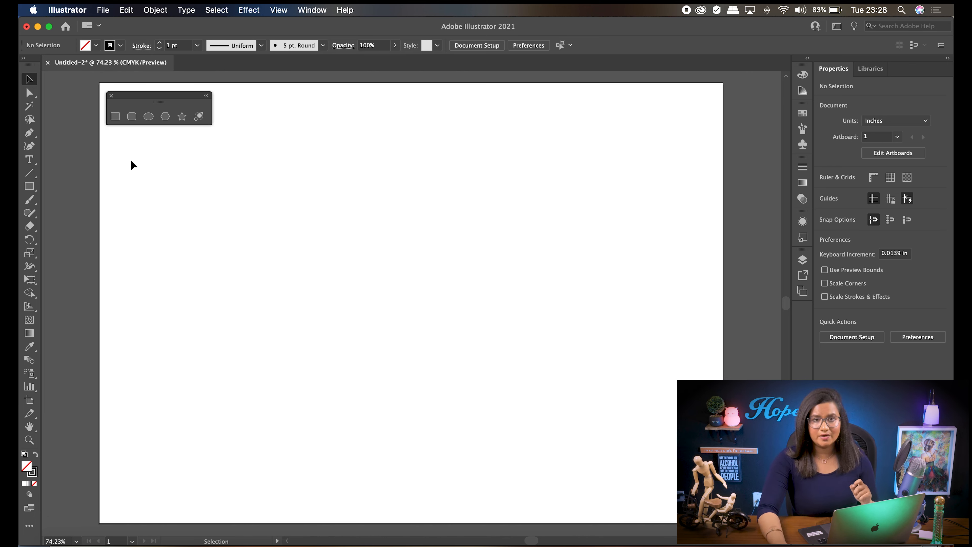
# Draw a wide rectangle about 3.19 × 1.48 in near the top and a square about 3.07 in below it
pyautogui.press('m')
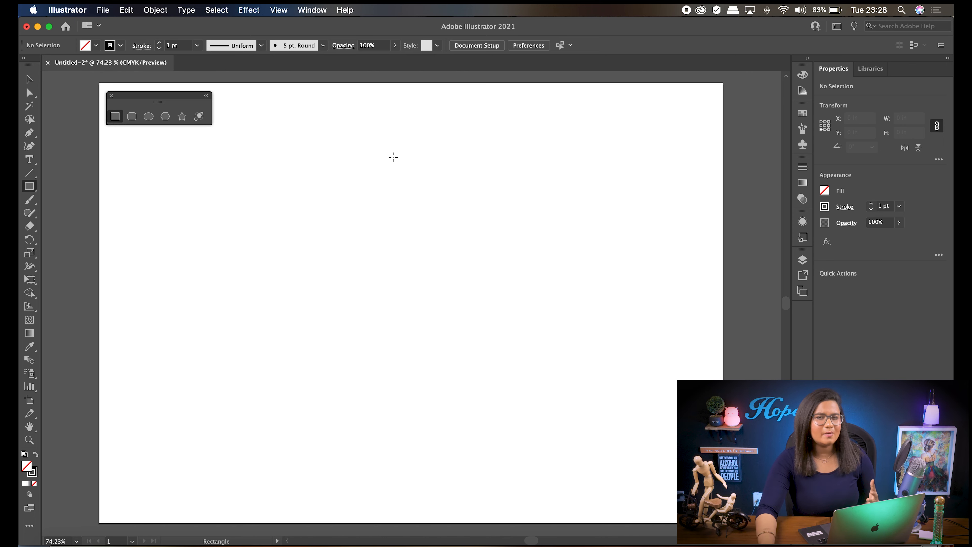
pyautogui.moveTo(417, 134); pyautogui.dragTo(586, 212)
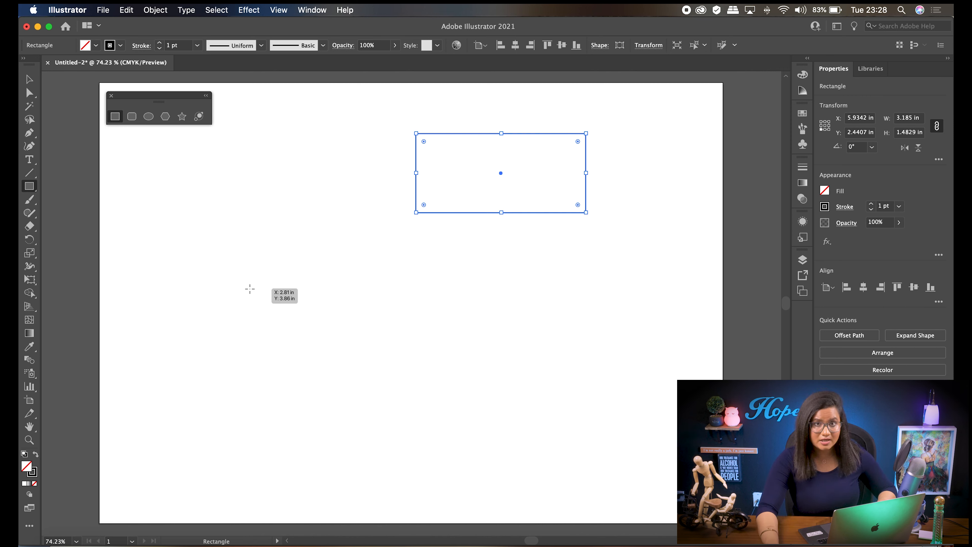
pyautogui.moveTo(249, 289); pyautogui.dragTo(411, 451)
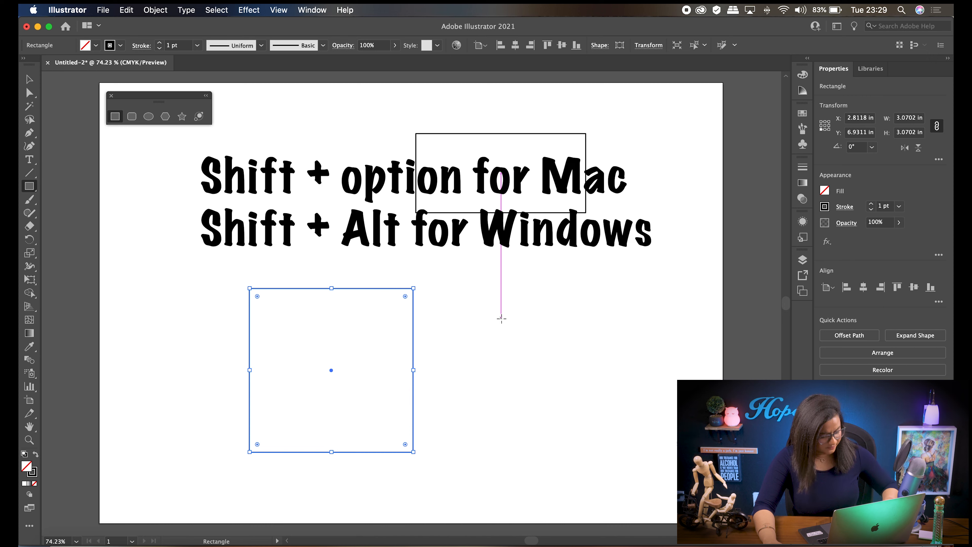
# Draw a large square from its centre, a small one about 0.79 in from its corner, and another about 1.2 in from its centre
pyautogui.moveTo(501, 318)
pyautogui.mouseDown()
pyautogui.moveTo(563, 399)
pyautogui.moveTo(535, 347)
pyautogui.moveTo(601, 413)
pyautogui.mouseUp()
pyautogui.press('super+minus')
pyautogui.press('super+0')
pyautogui.moveTo(160, 166); pyautogui.dragTo(204, 210)
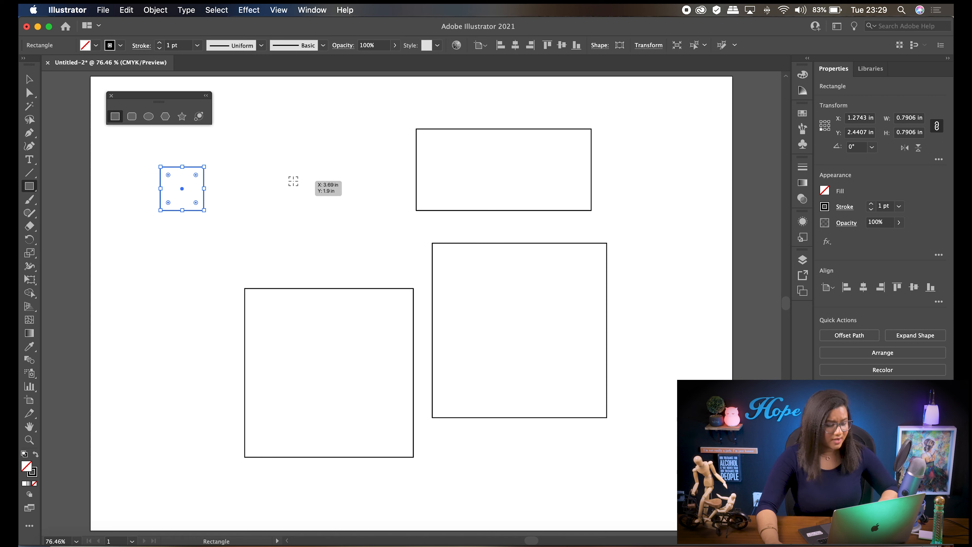
pyautogui.moveTo(290, 177); pyautogui.dragTo(323, 210)
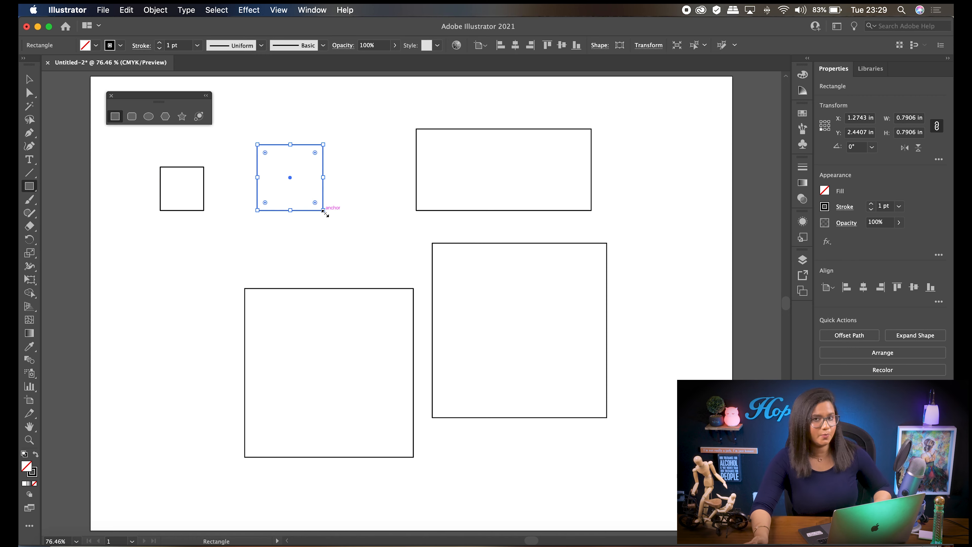
# Clear the artboard and create a rectangle with an exact width of 5 in and height of 5 in
pyautogui.press('super+a')
pyautogui.press('Delete')
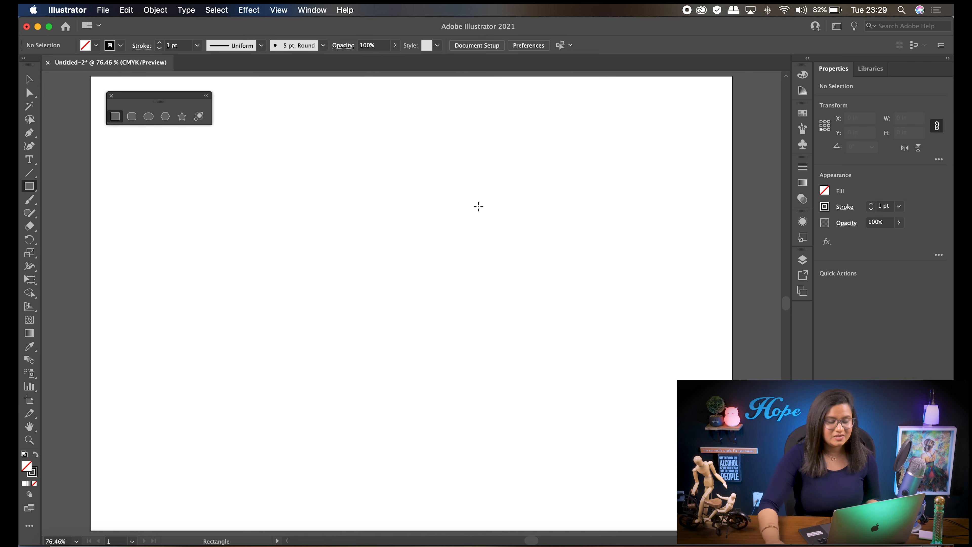
pyautogui.click(537, 183)
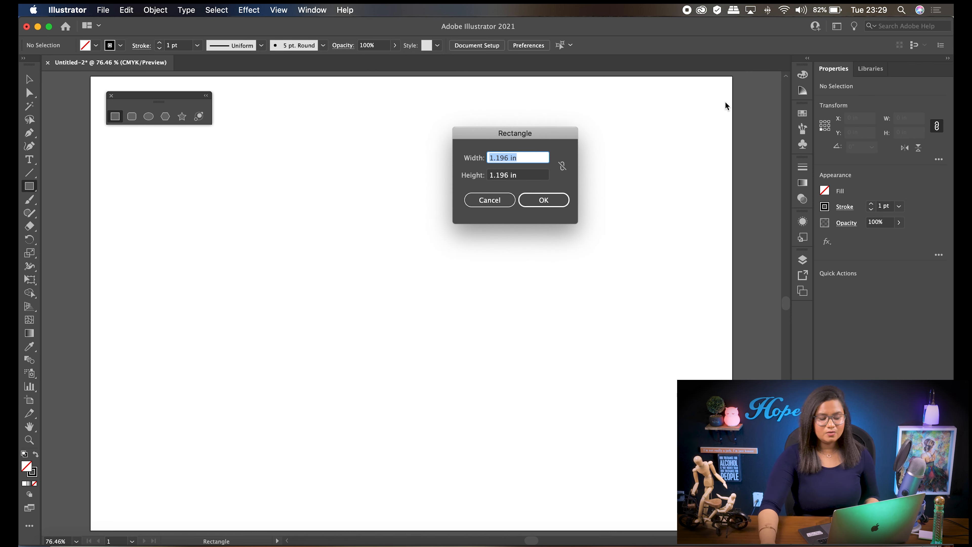
pyautogui.moveTo(575, 141); pyautogui.dragTo(544, 146)
pyautogui.click(500, 165)
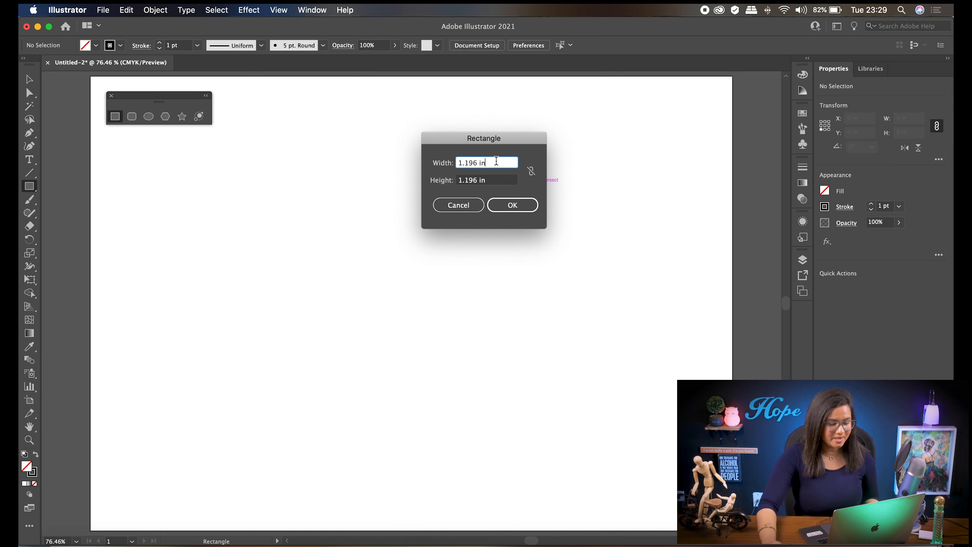
pyautogui.press('super+a')
pyautogui.write('5')
pyautogui.click(498, 180)
pyautogui.press('super+a')
pyautogui.write('5')
pyautogui.click(513, 205)
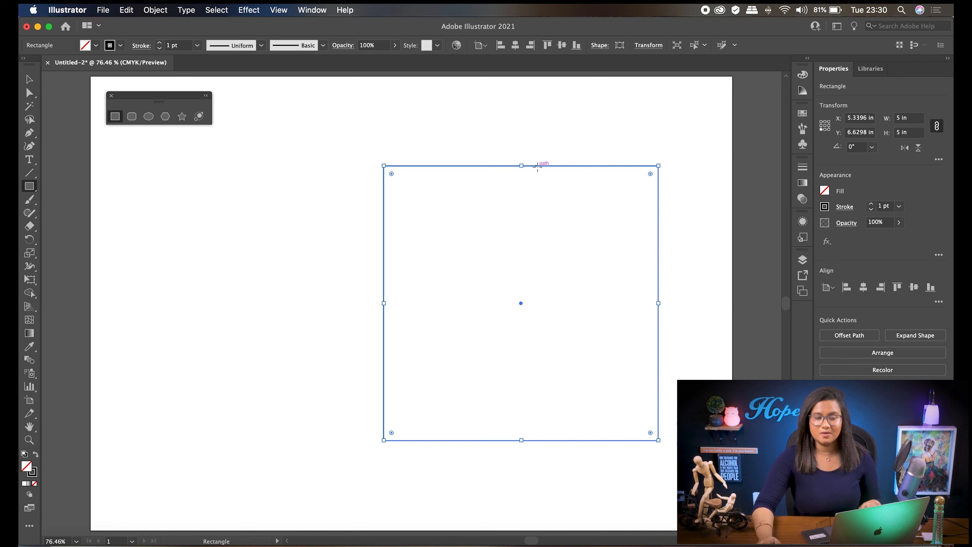
# Move the 5 in square to the middle of the artboard and try rounding all its corners to a 2.5 in radius
pyautogui.click(31, 80)
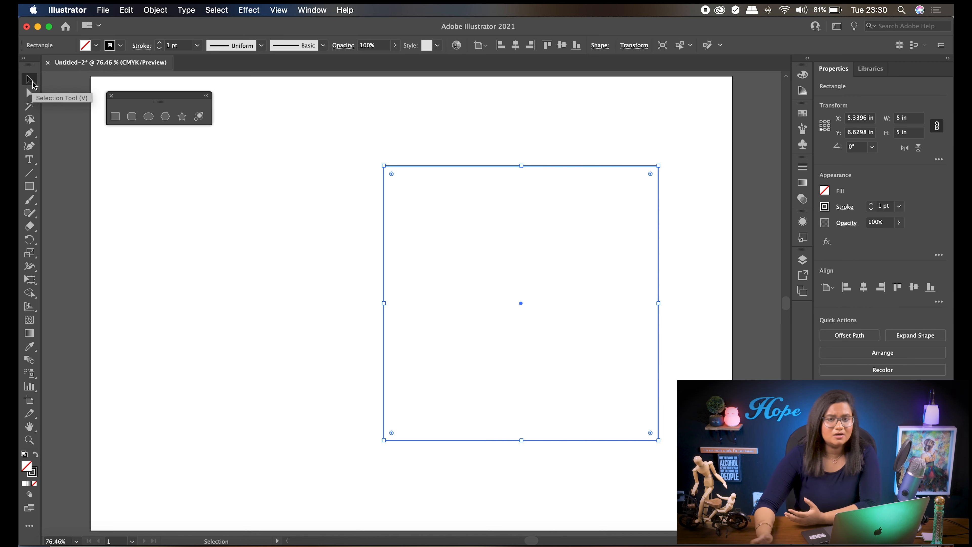
pyautogui.moveTo(540, 166); pyautogui.dragTo(436, 156)
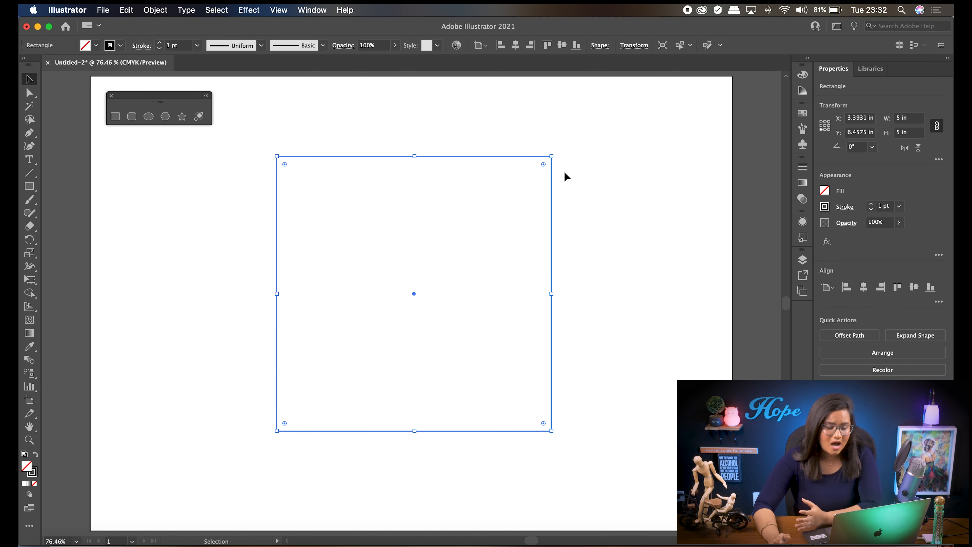
pyautogui.moveTo(543, 164); pyautogui.dragTo(401, 346)
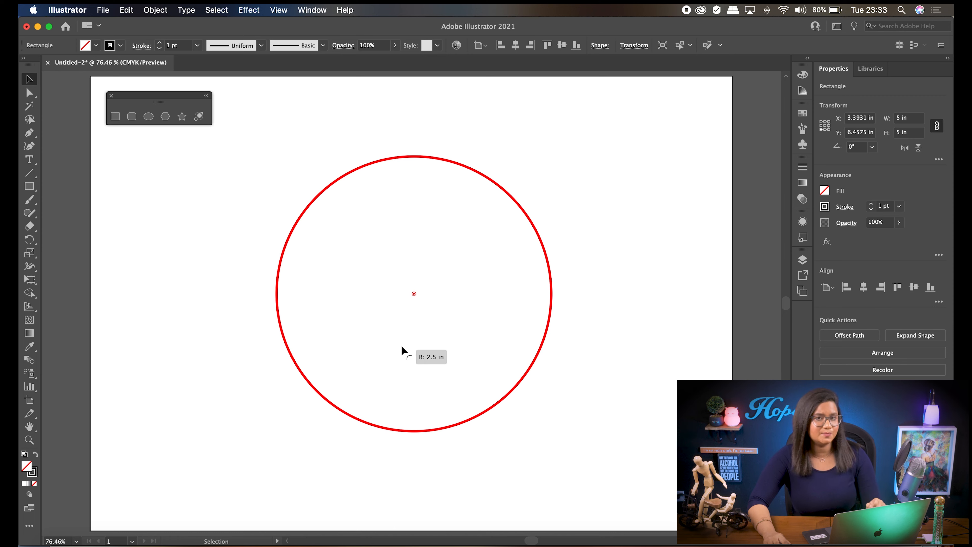
pyautogui.moveTo(401, 345); pyautogui.dragTo(603, 146)
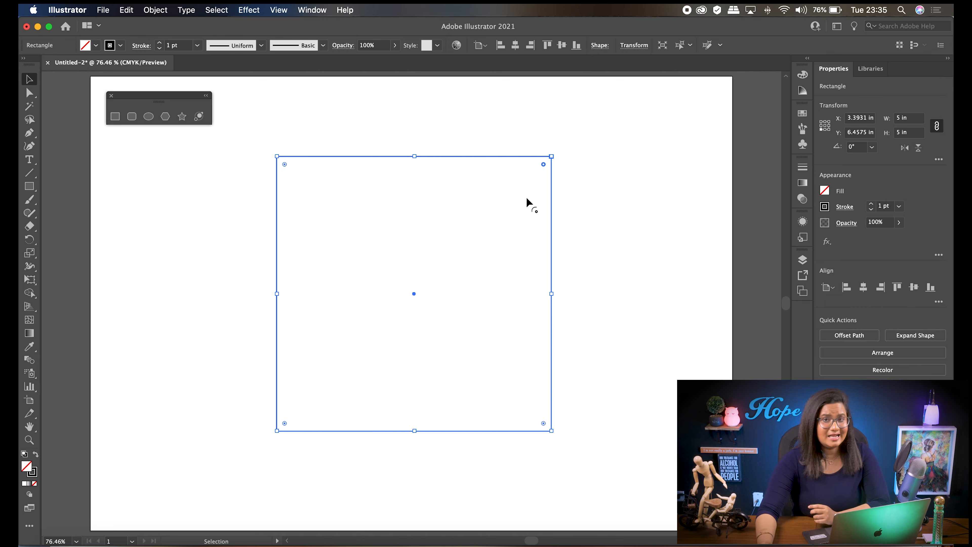
# Try rounding only the upper-right corner, restore the sharp corner and resize the rectangle to about 4.75 × 4.29 in
pyautogui.moveTo(543, 163); pyautogui.dragTo(369, 357)
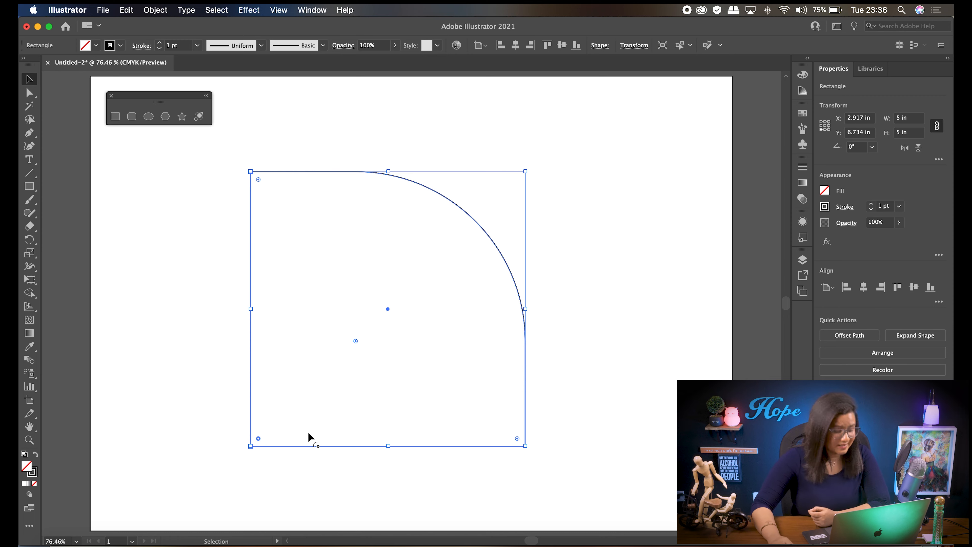
pyautogui.moveTo(258, 438); pyautogui.dragTo(590, 217)
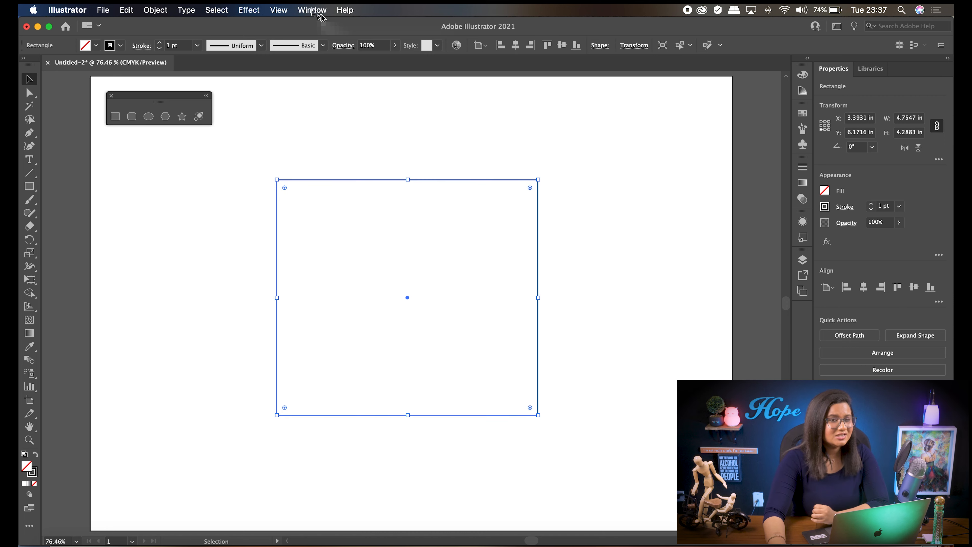
# Look through the workspace presets and check that the Properties panel is enabled
pyautogui.click(311, 9)
pyautogui.moveTo(340, 64)
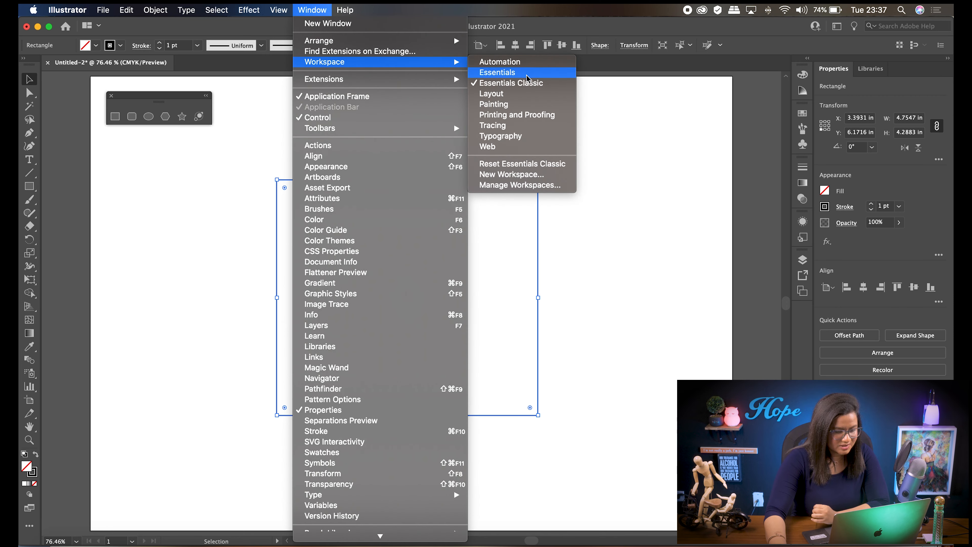
pyautogui.click(589, 97)
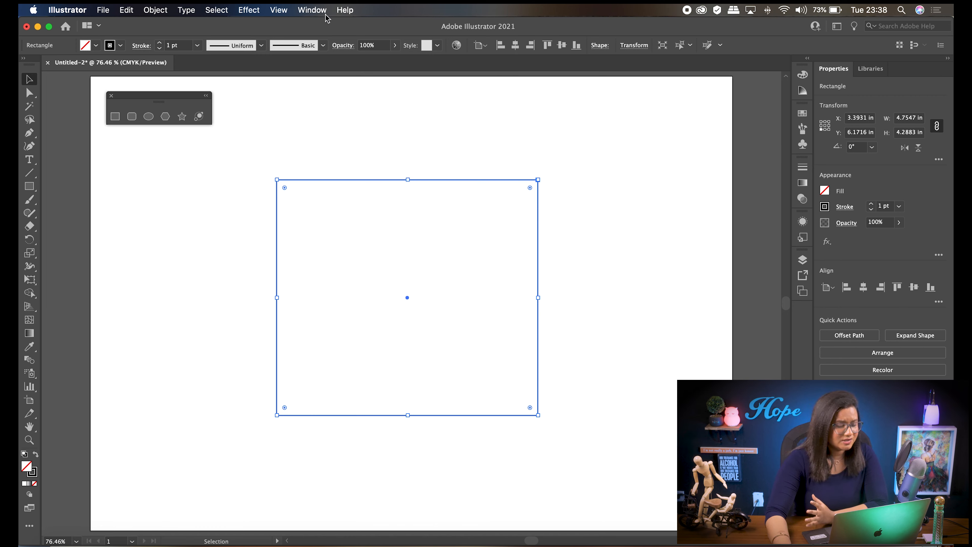
pyautogui.click(314, 11)
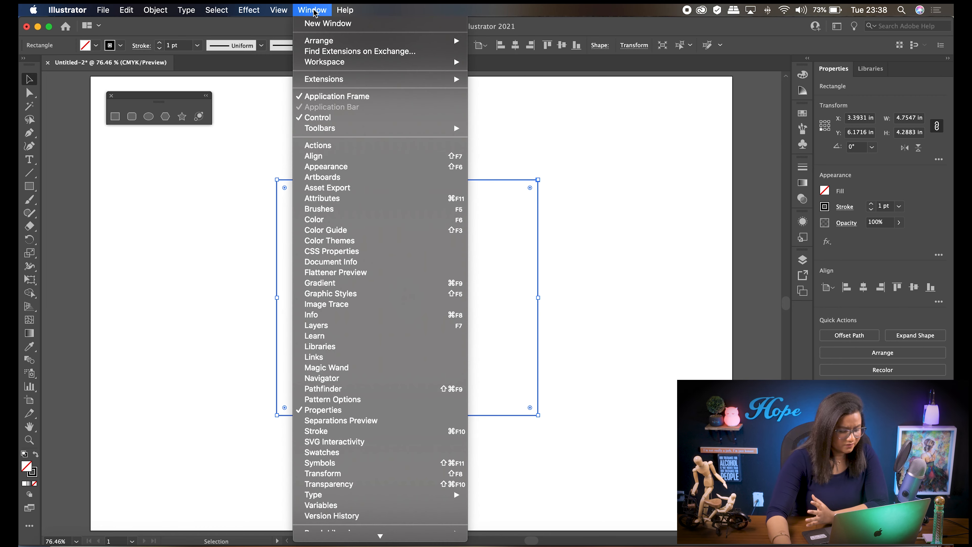
pyautogui.click(343, 409)
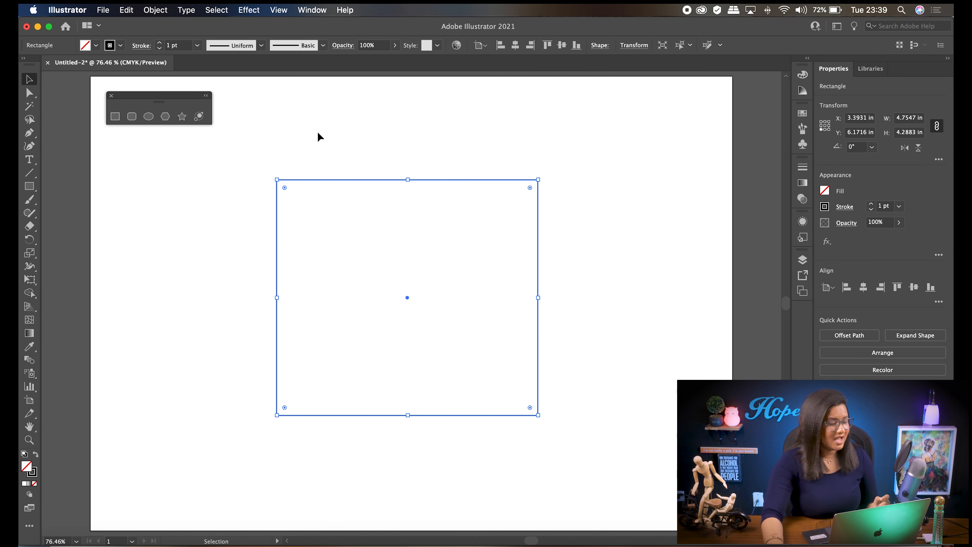
# Fill the rectangle with orange and set its stroke to the purple swatch C=75 M=100 Y=0 K=0
pyautogui.click(96, 46)
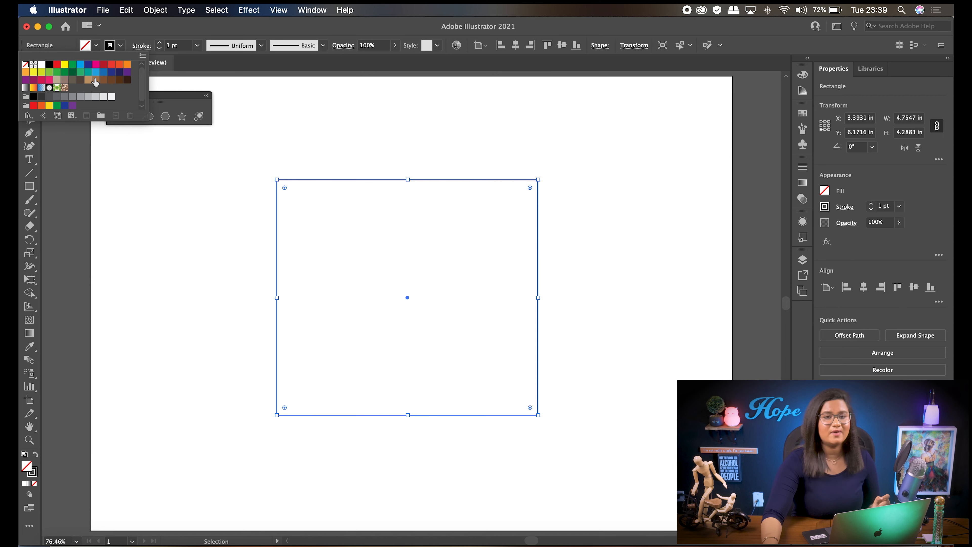
pyautogui.click(127, 66)
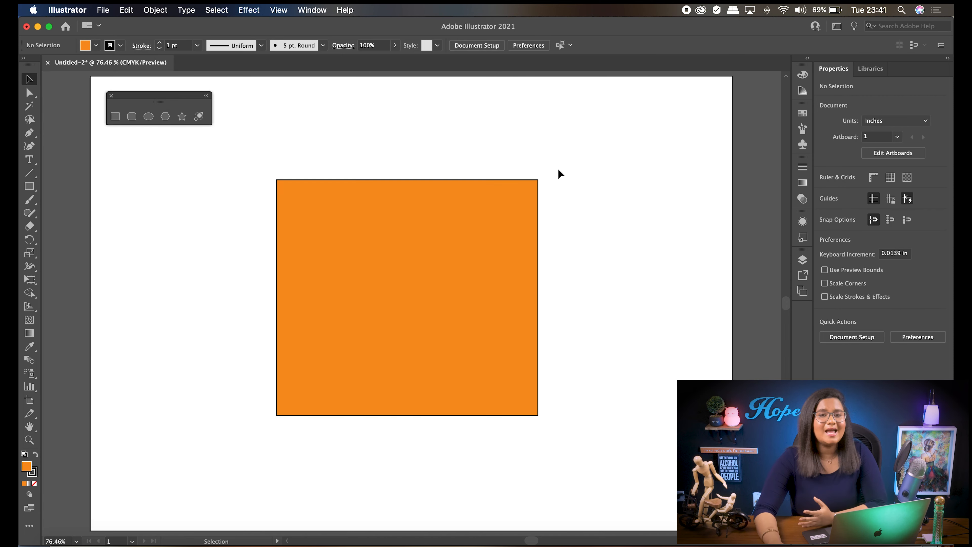
pyautogui.click(466, 180)
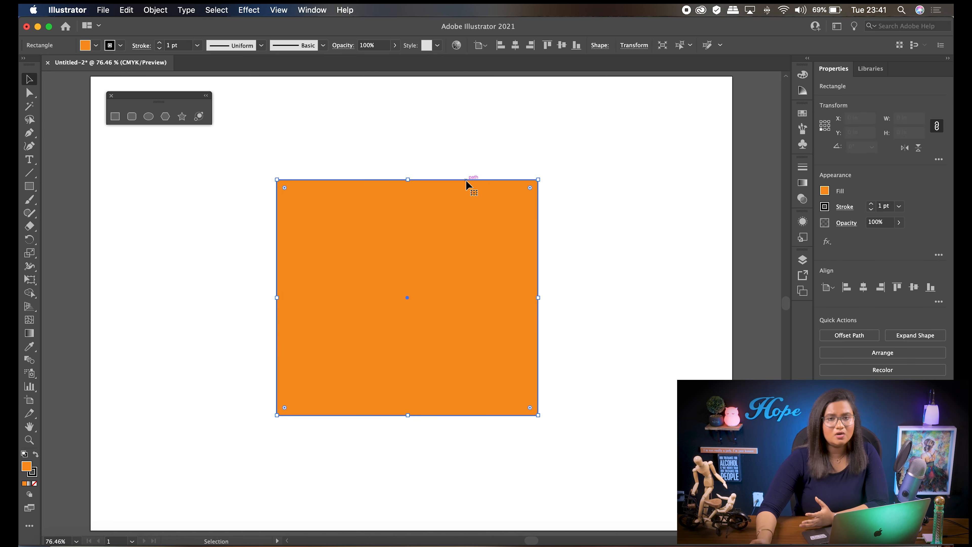
pyautogui.click(120, 45)
pyautogui.click(127, 73)
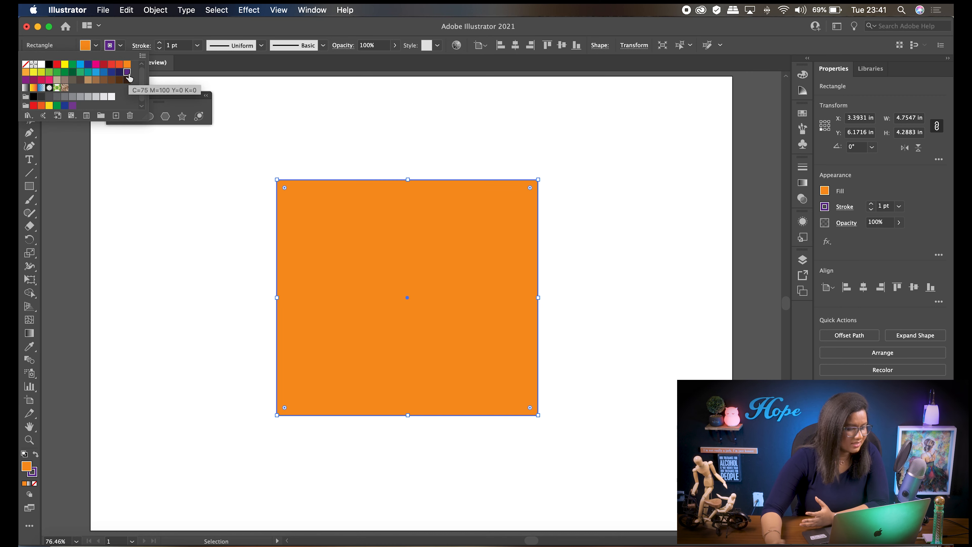
# Set the orange rectangle's stroke weight to 10 pt and deselect it
pyautogui.click(294, 100)
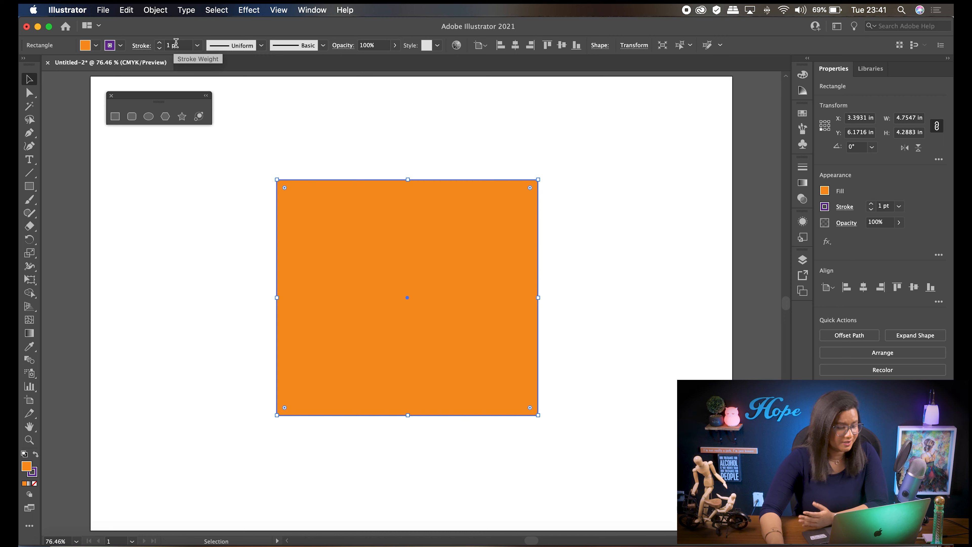
pyautogui.click(197, 46)
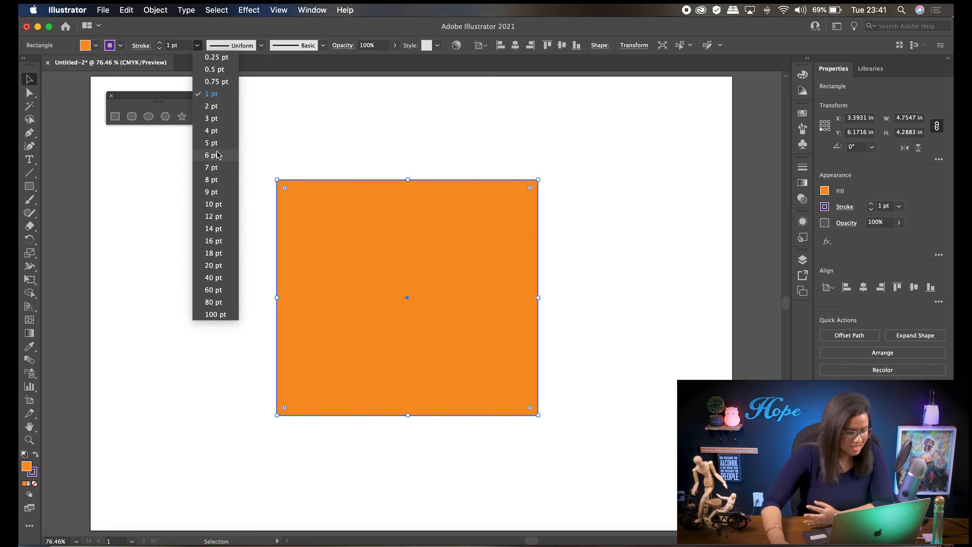
pyautogui.click(215, 204)
pyautogui.click(620, 214)
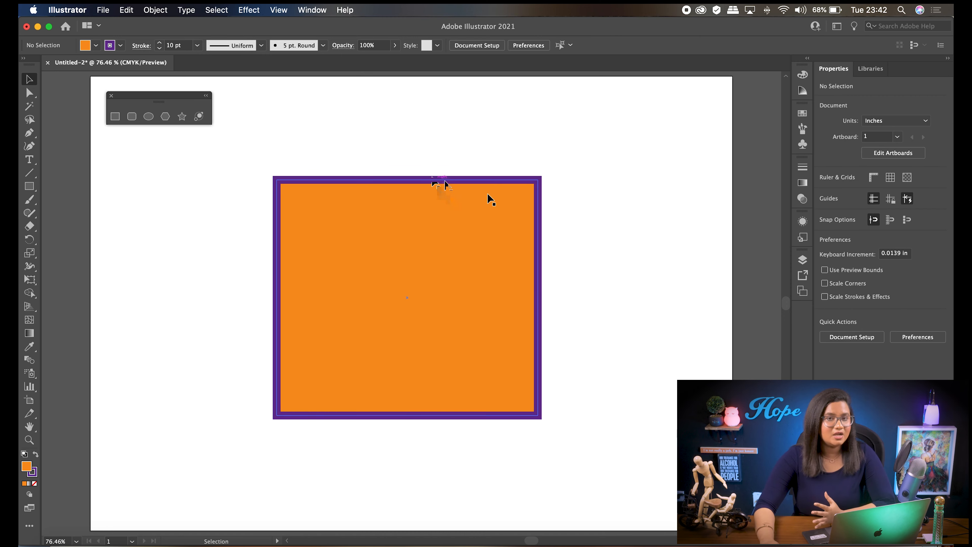
# Delete the orange rectangle and set the drawing defaults to no fill with a black 1 pt stroke
pyautogui.click(458, 183)
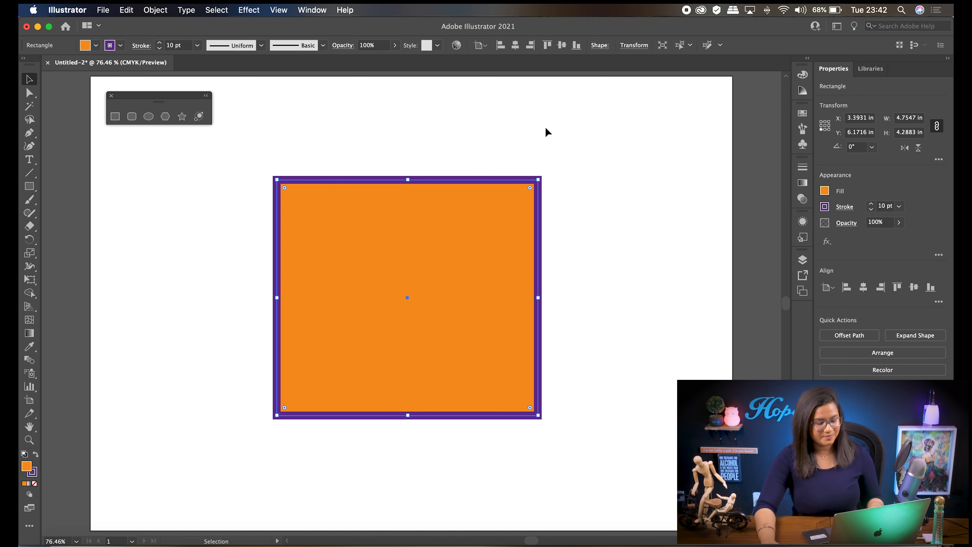
pyautogui.press('Delete')
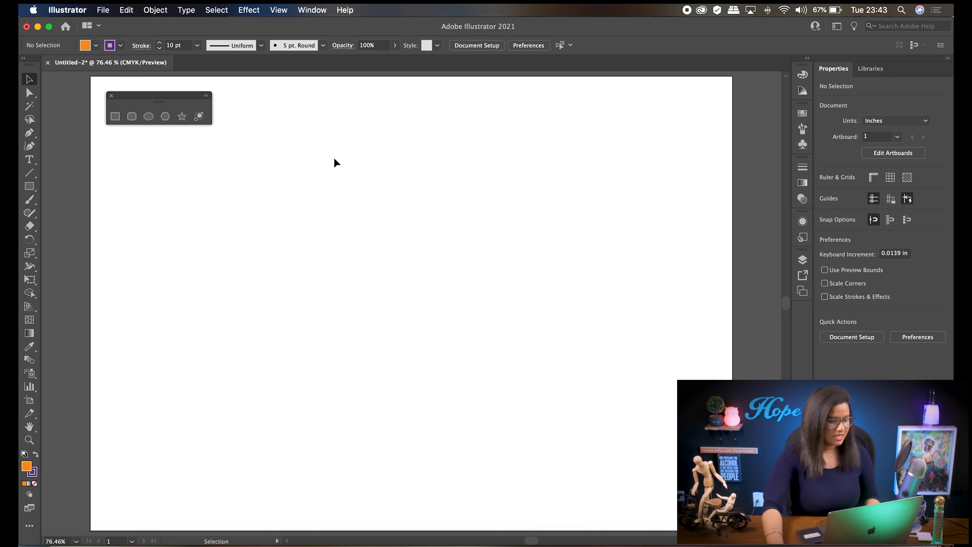
pyautogui.click(98, 46)
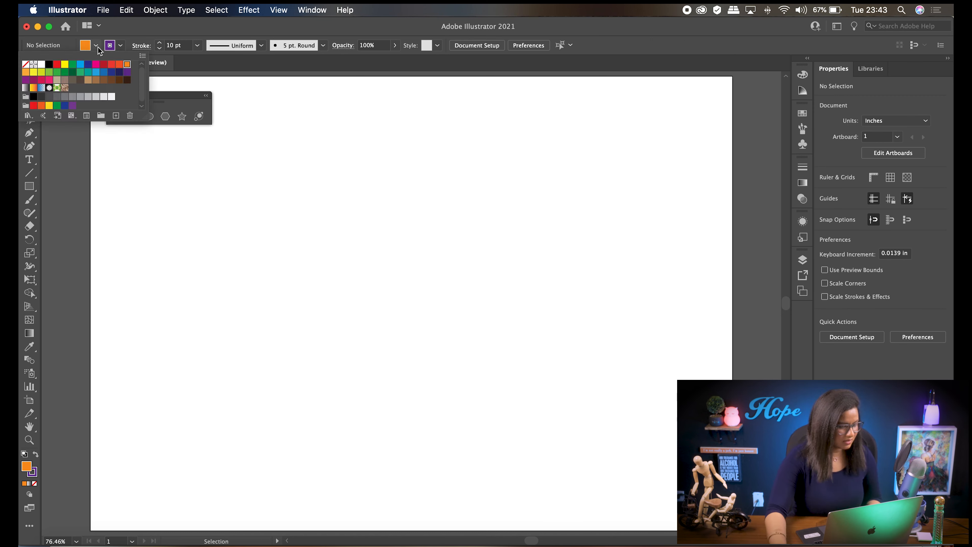
pyautogui.click(25, 64)
pyautogui.click(120, 45)
pyautogui.click(120, 45)
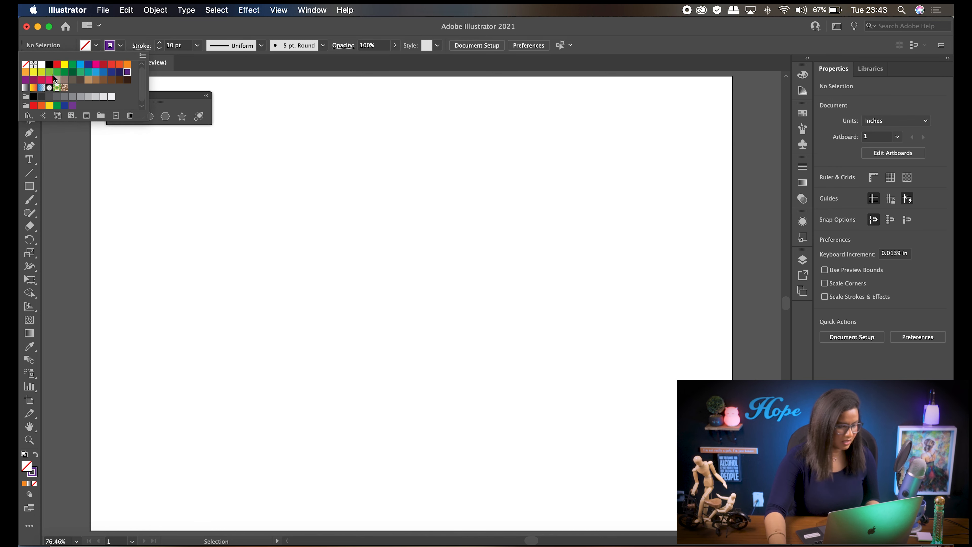
pyautogui.click(49, 64)
pyautogui.click(197, 45)
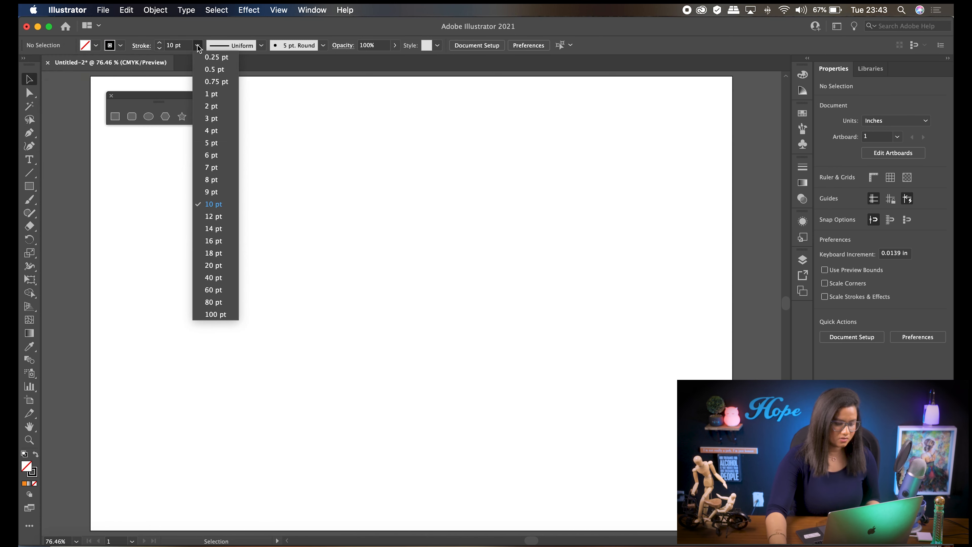
pyautogui.click(216, 95)
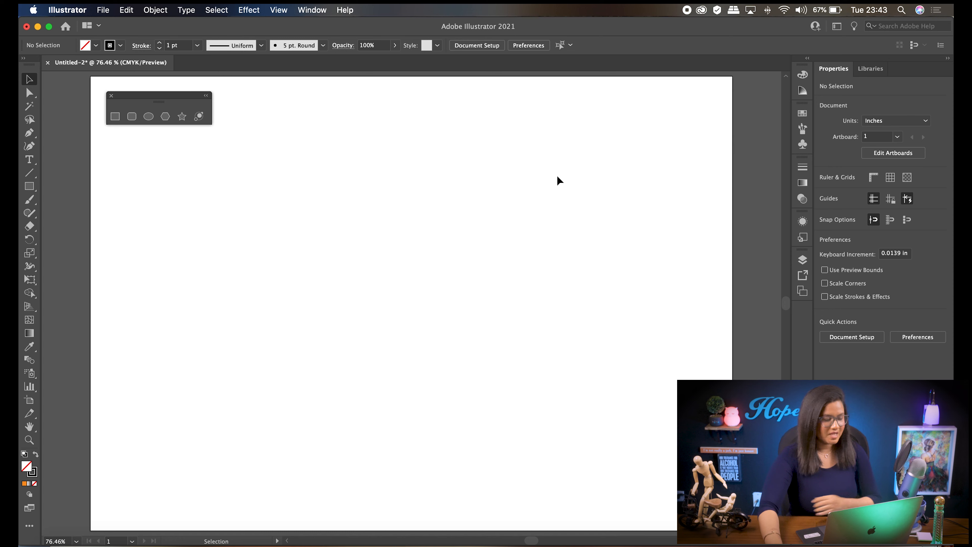
# Draw a rounded rectangle about 6.12 × 4.80 in and move it up towards the middle of the artboard
pyautogui.click(132, 118)
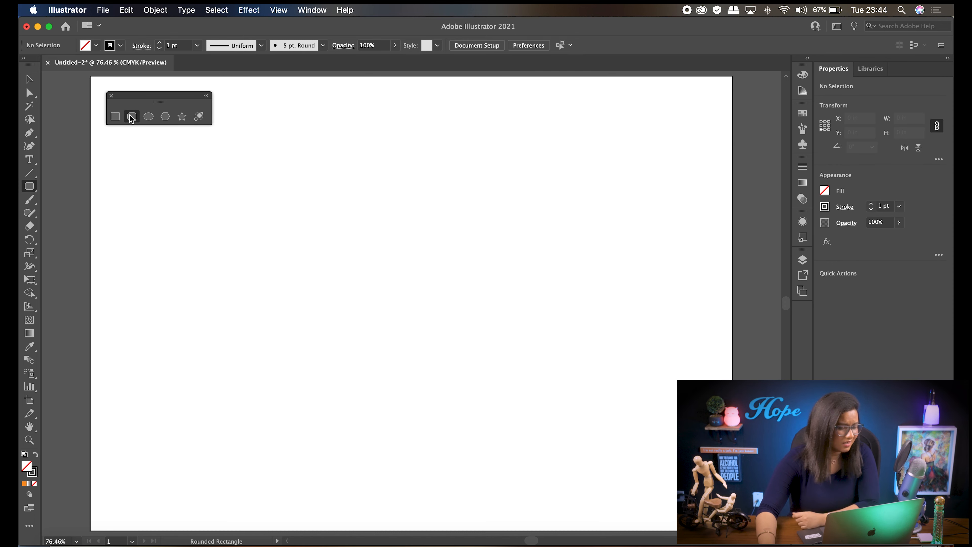
pyautogui.moveTo(296, 182); pyautogui.dragTo(632, 445)
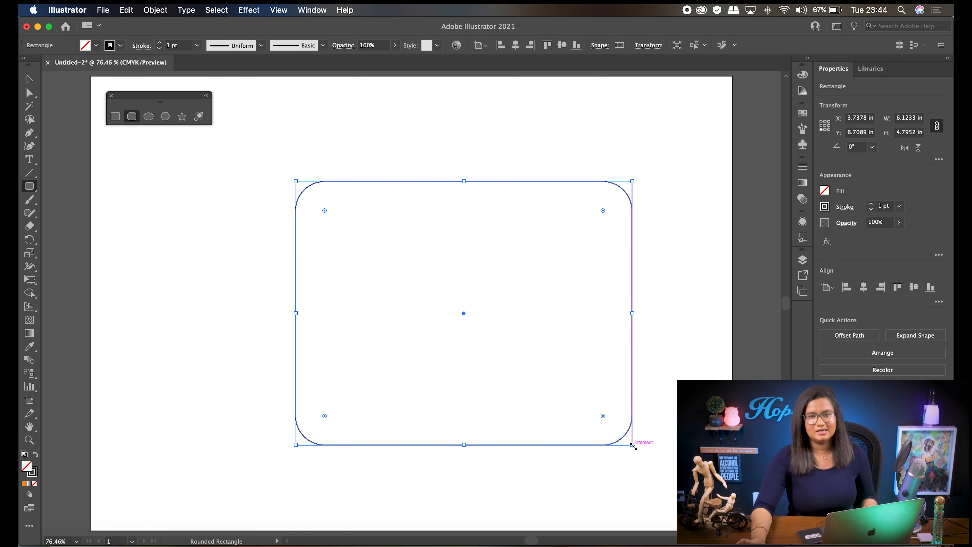
pyautogui.press('v')
pyautogui.moveTo(430, 181); pyautogui.dragTo(383, 153)
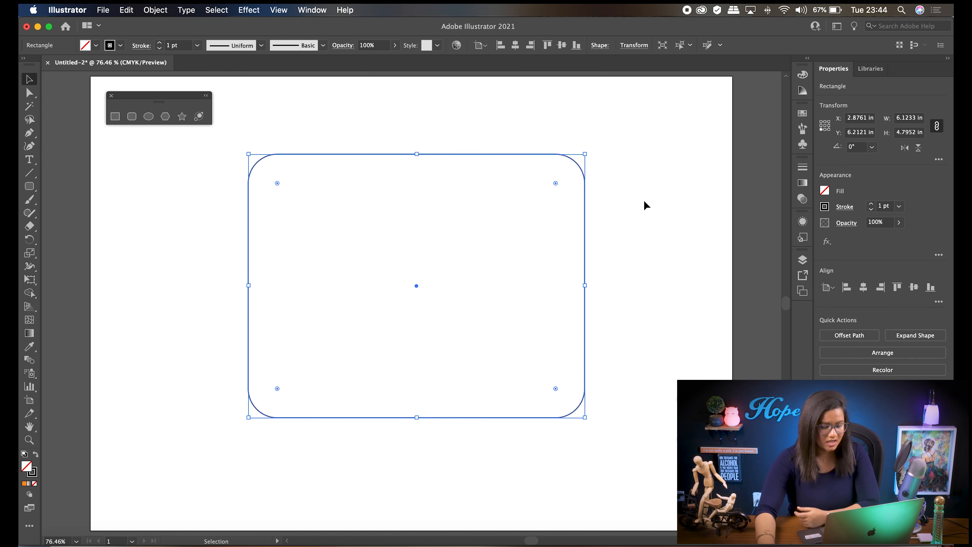
pyautogui.click(644, 201)
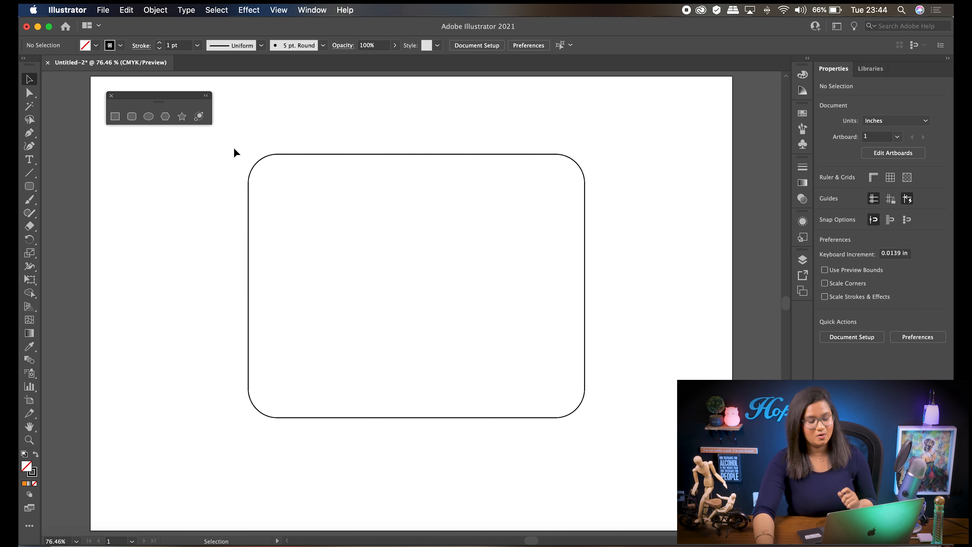
# Practise selecting and deselecting the rounded rectangle, and scale it down to about 5.59 × 3.97 in
pyautogui.press('super+a')
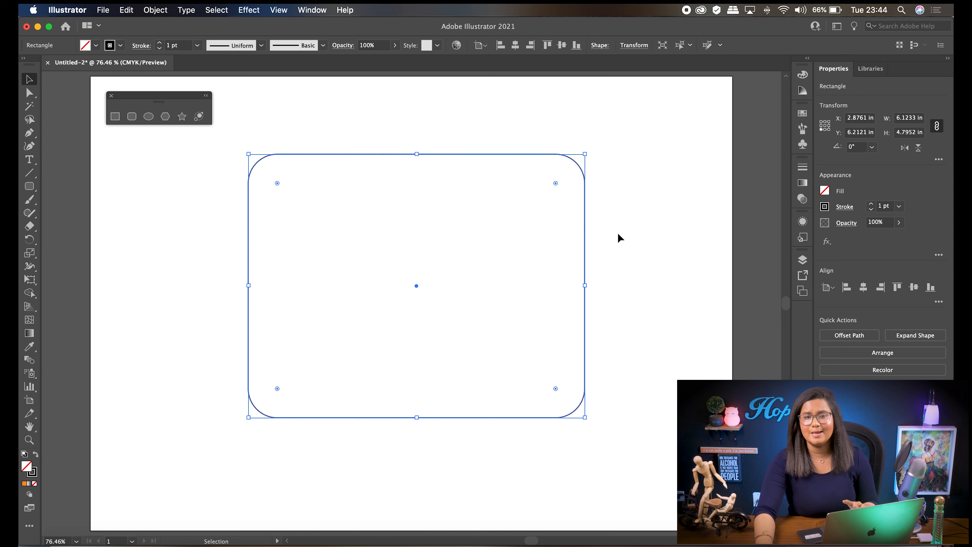
pyautogui.click(618, 237)
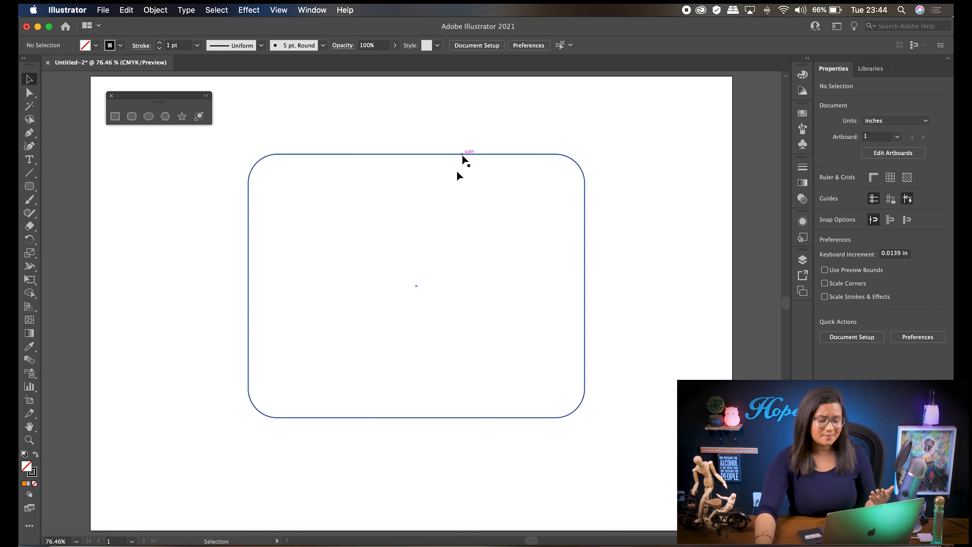
pyautogui.click(458, 156)
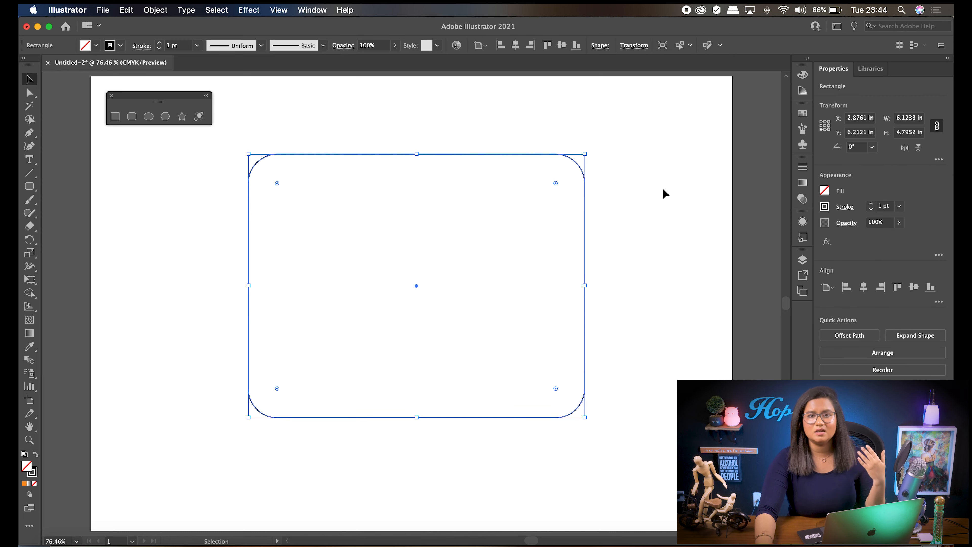
pyautogui.click(605, 182)
pyautogui.click(474, 154)
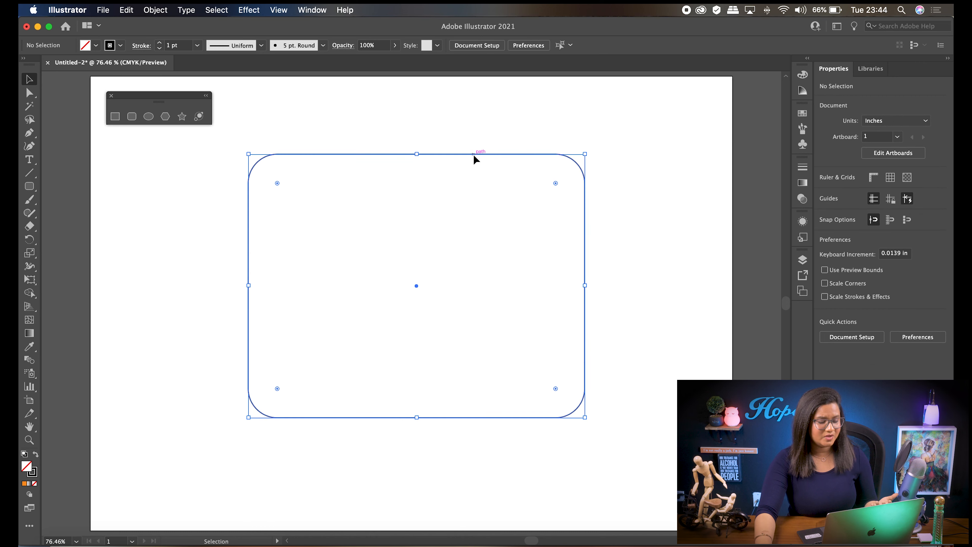
pyautogui.moveTo(584, 156); pyautogui.dragTo(557, 200)
# Show the rounded rectangle's anchor points, make all its corners sharp and try scaling it from the lower-right corner
pyautogui.click(30, 93)
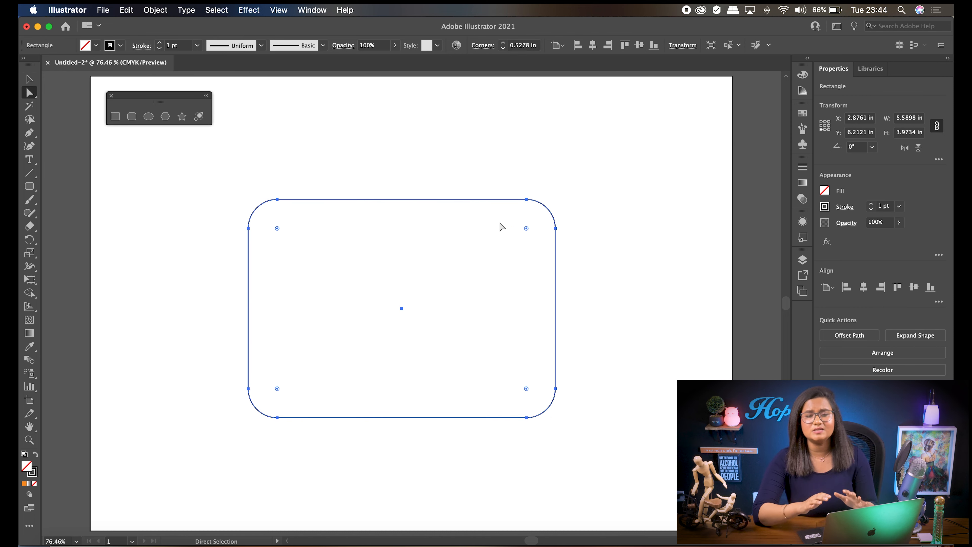
pyautogui.press('v')
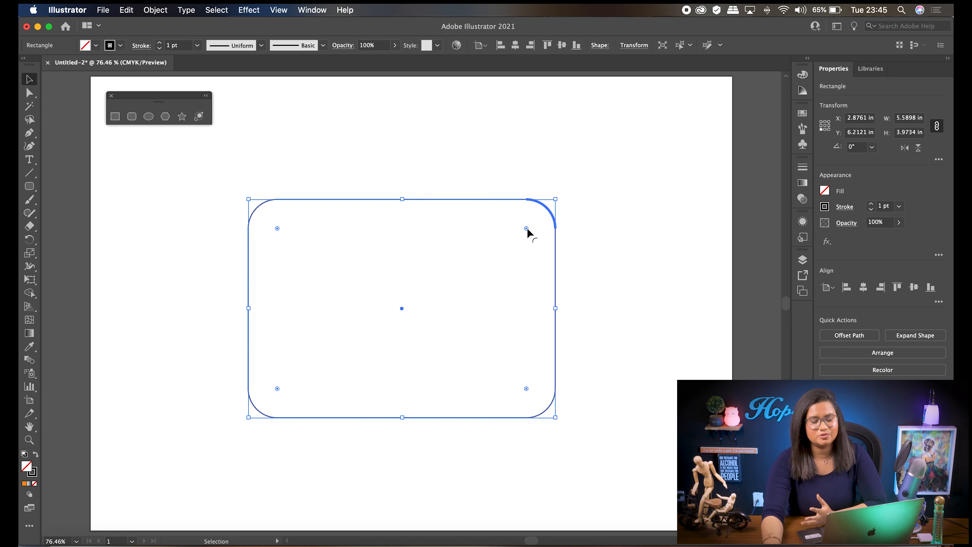
pyautogui.moveTo(527, 229); pyautogui.dragTo(603, 165)
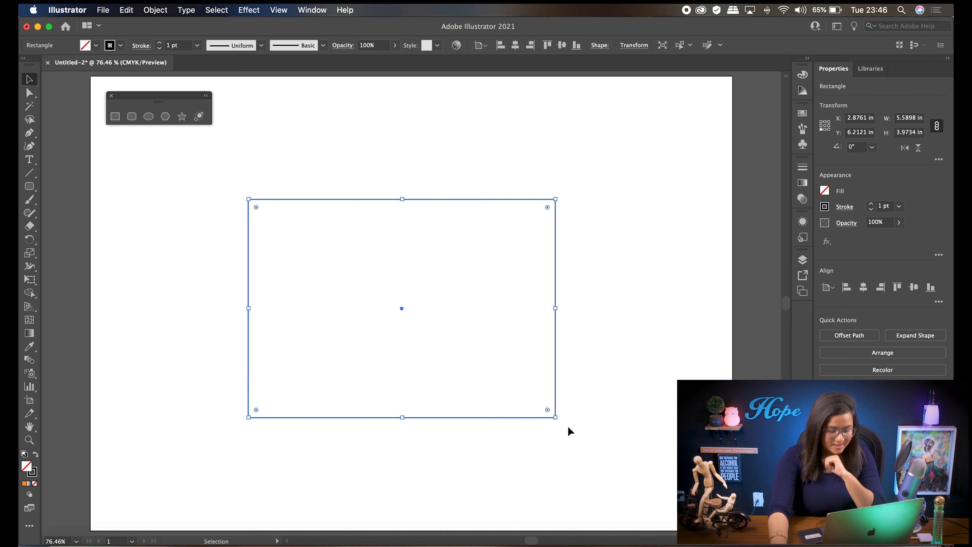
pyautogui.moveTo(557, 419)
pyautogui.mouseDown()
pyautogui.moveTo(577, 400)
pyautogui.moveTo(603, 309)
pyautogui.moveTo(551, 397)
pyautogui.moveTo(558, 421)
pyautogui.mouseUp()
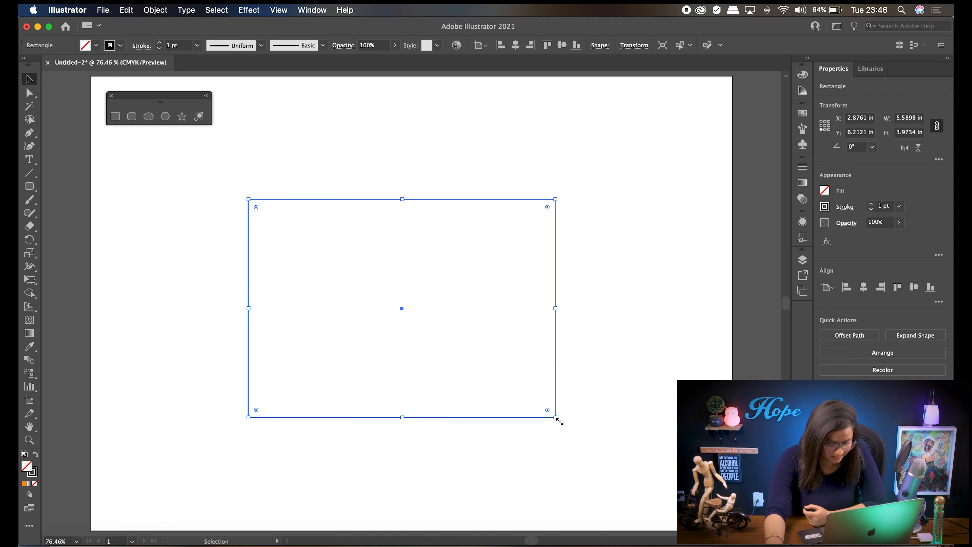
pyautogui.moveTo(559, 421); pyautogui.dragTo(625, 202)
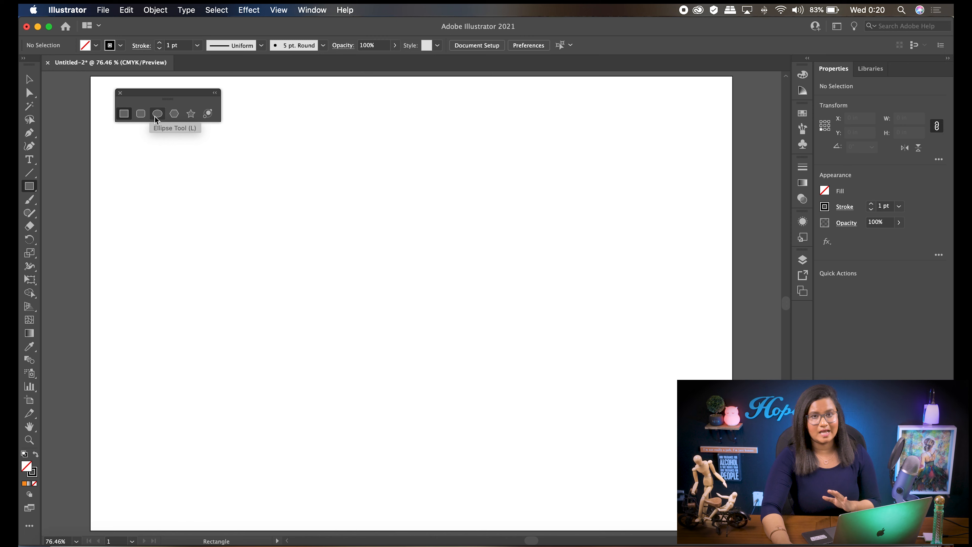
# Draw an ellipse about 3.89 × 2.09 in on the upper part of the empty artboard and deselect it
pyautogui.click(157, 114)
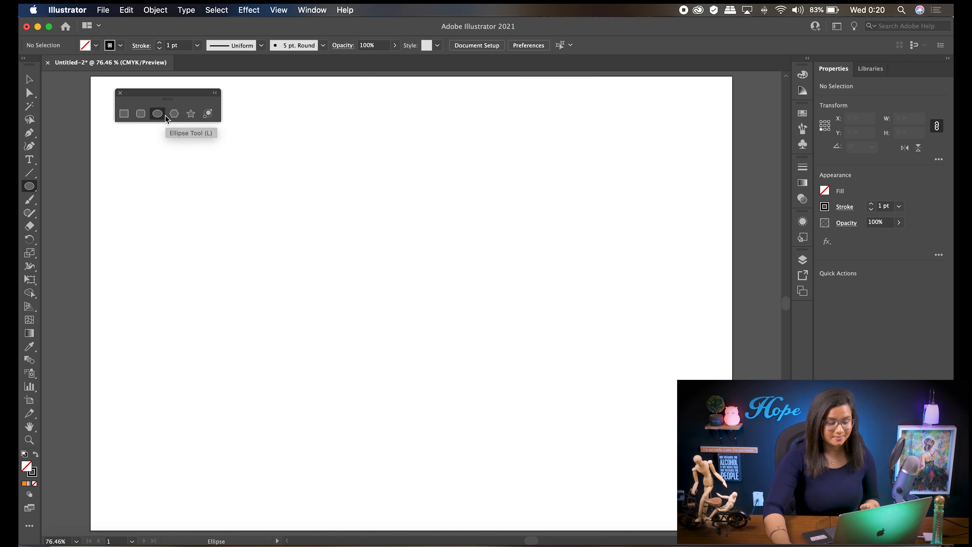
pyautogui.moveTo(343, 138); pyautogui.dragTo(558, 252)
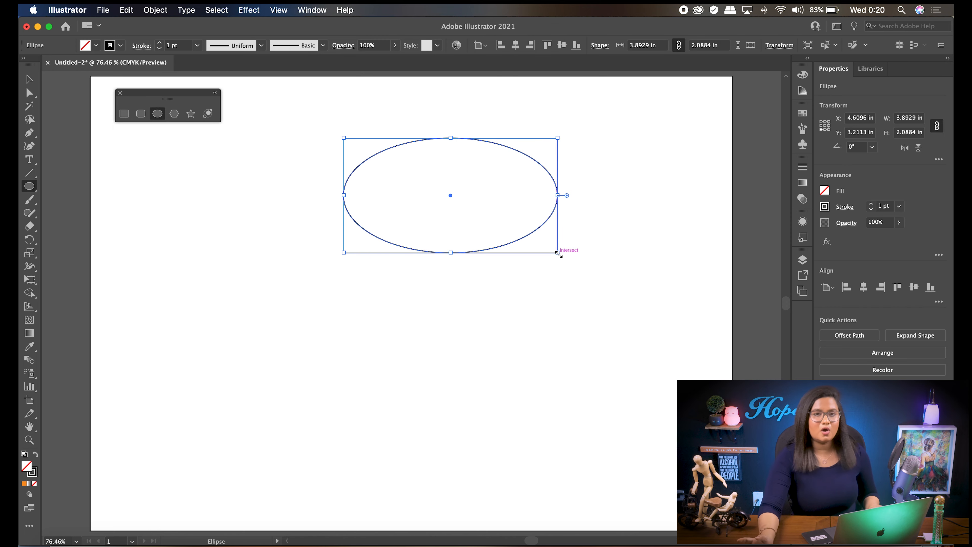
pyautogui.press('super+shift+a')
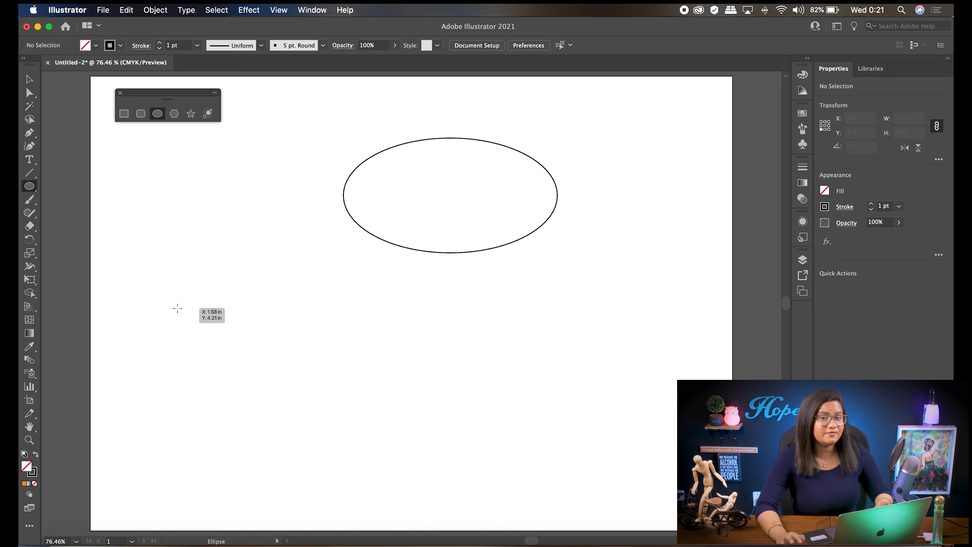
# Draw a perfect circle about 2.28 in wide below left of the ellipse and one about 1.95 in wide, drawn from its centre, below right
pyautogui.moveTo(169, 299); pyautogui.dragTo(268, 424)
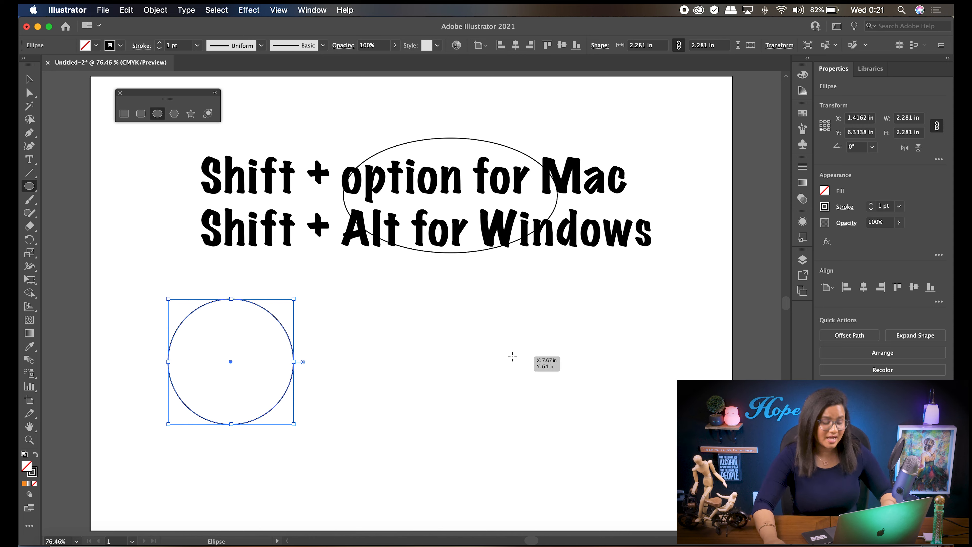
pyautogui.moveTo(494, 358); pyautogui.dragTo(528, 411)
pyautogui.press('super+1')
pyautogui.press('super+0')
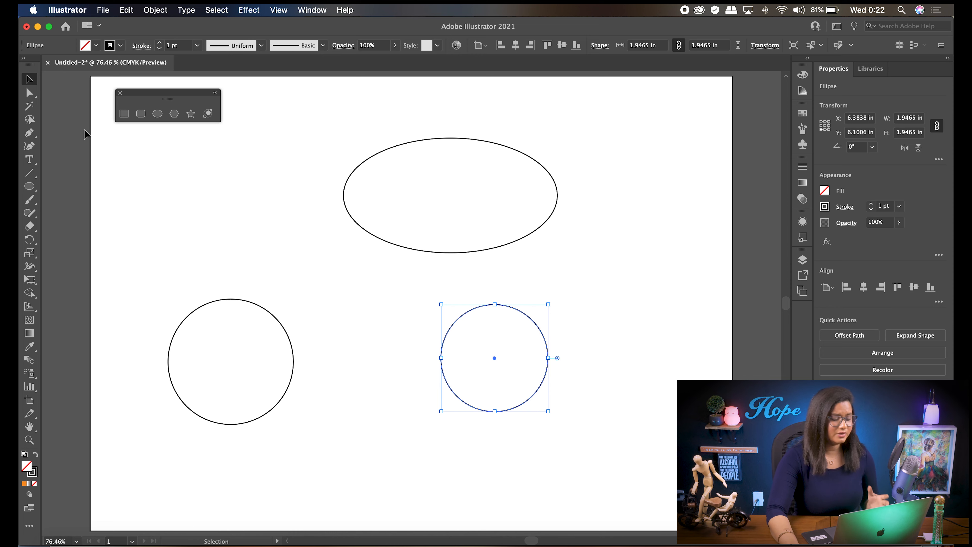
# Try deleting the uppermost anchor point of the larger circle and undo the deletion
pyautogui.click(252, 302)
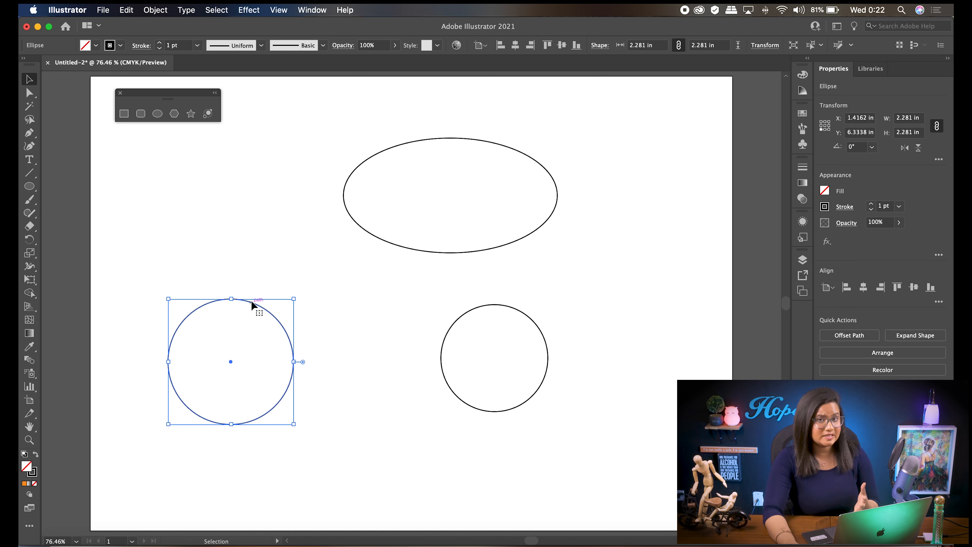
pyautogui.click(29, 94)
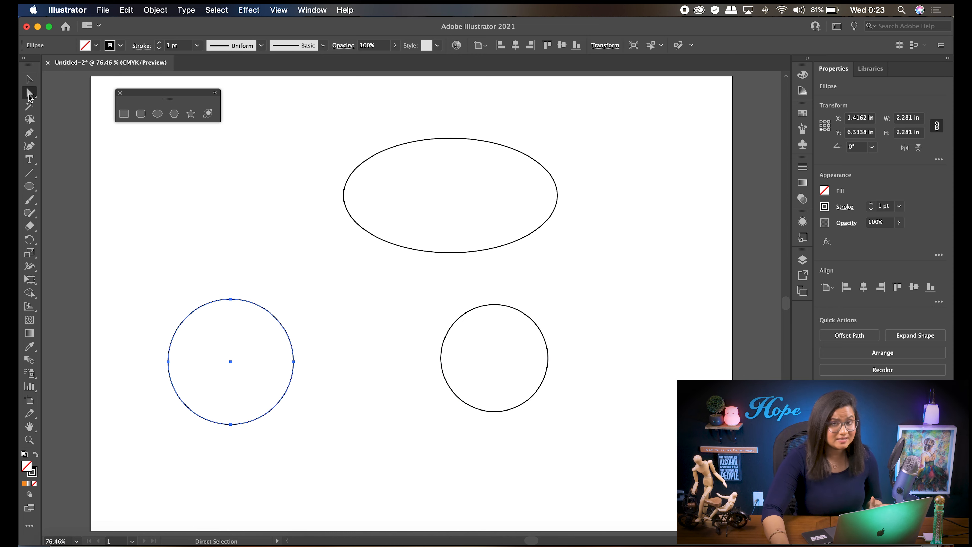
pyautogui.click(231, 299)
pyautogui.moveTo(232, 301)
pyautogui.mouseDown()
pyautogui.moveTo(232, 347)
pyautogui.moveTo(231, 302)
pyautogui.mouseUp()
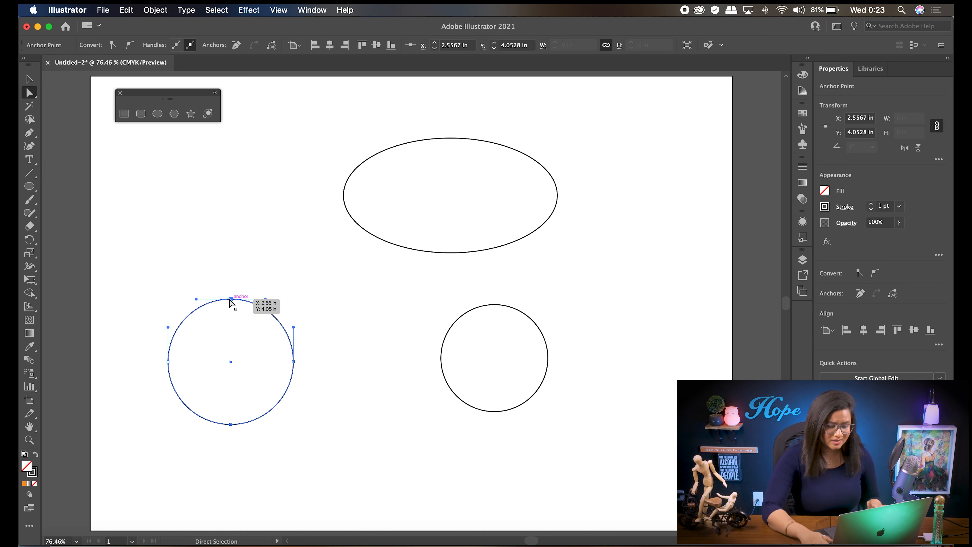
pyautogui.press('Delete')
pyautogui.hotkey('ctrl', 'z')
# Clear the ellipse and both circles from the artboard
pyautogui.click(343, 180)
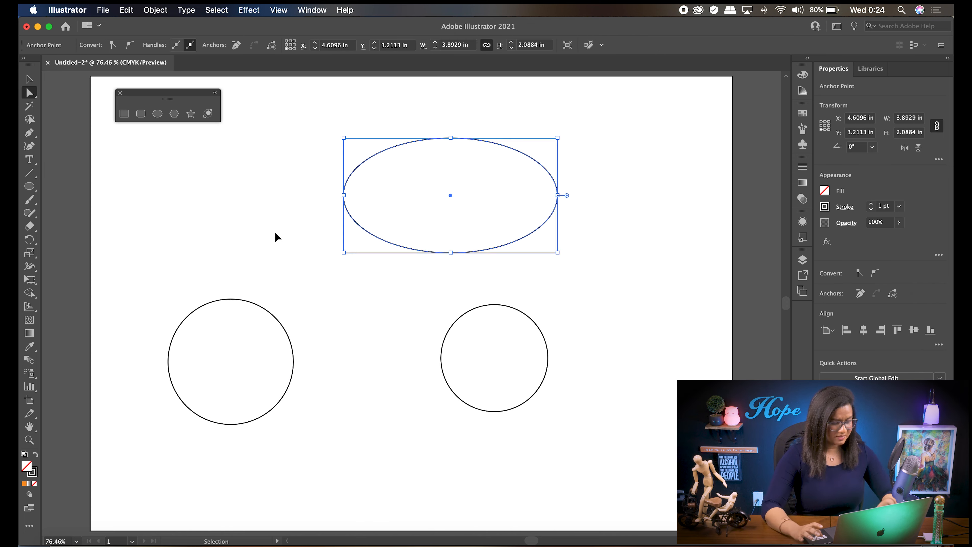
pyautogui.hotkey('ctrl', 'a')
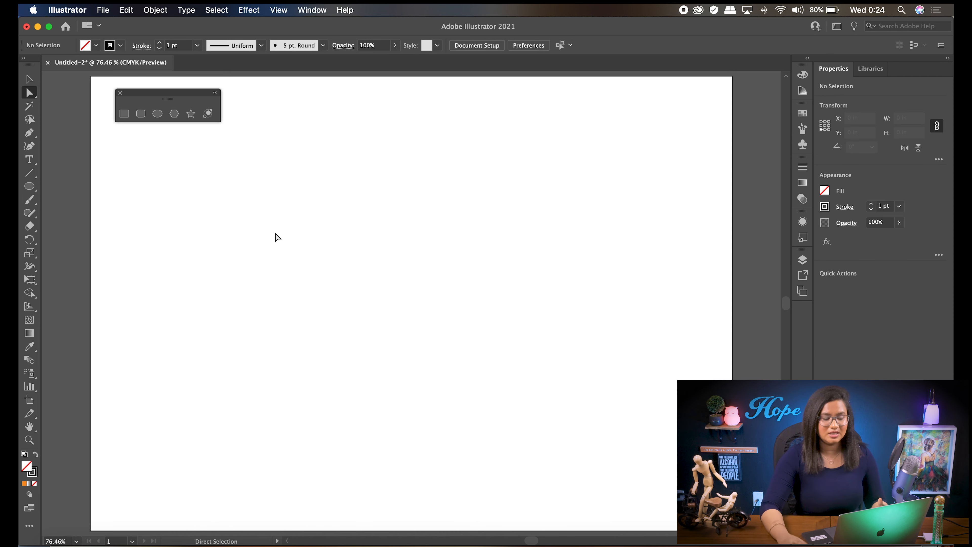
# Draw a perfect circle about 3.57 in wide from its centre near the middle of the artboard
pyautogui.scroll(1, 308, 105)
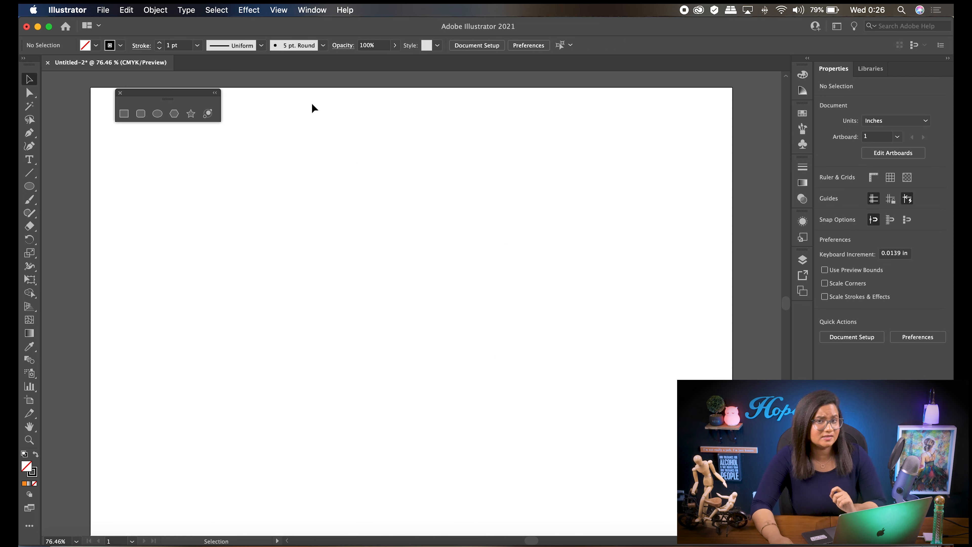
pyautogui.click(158, 114)
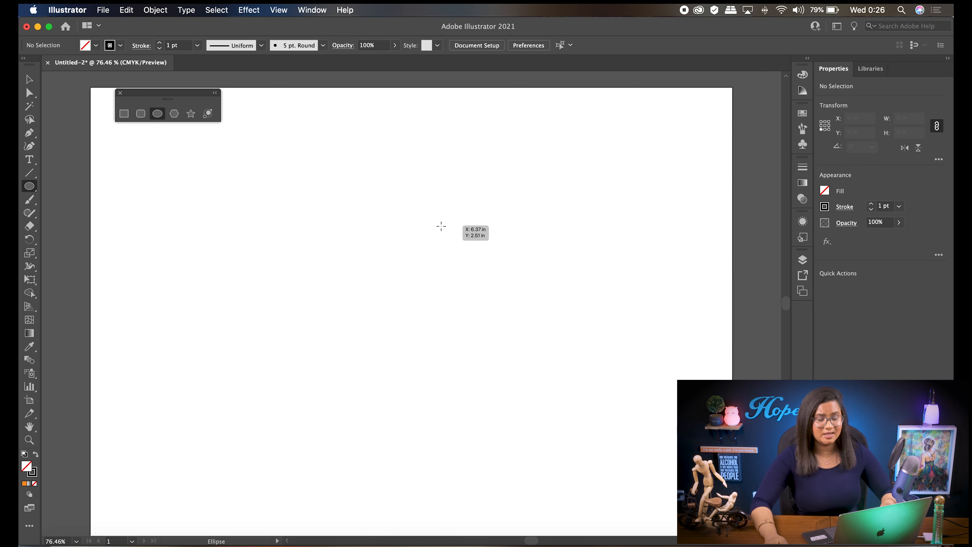
pyautogui.moveTo(396, 237); pyautogui.dragTo(450, 366)
pyautogui.press('v')
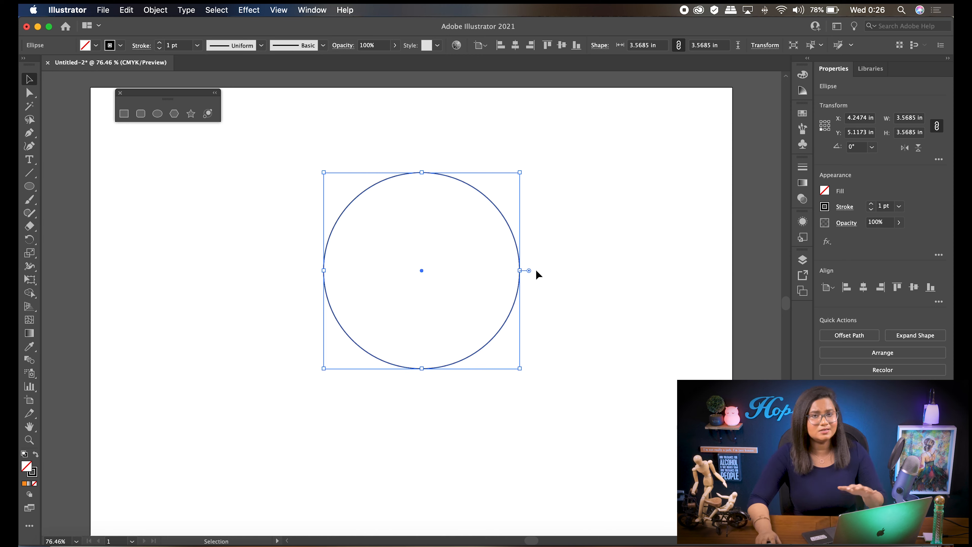
# Reshape the circle with its pie handles into a character with a wedge-shaped mouth opening rightward, above and below the horizontal
pyautogui.moveTo(529, 269); pyautogui.dragTo(415, 374)
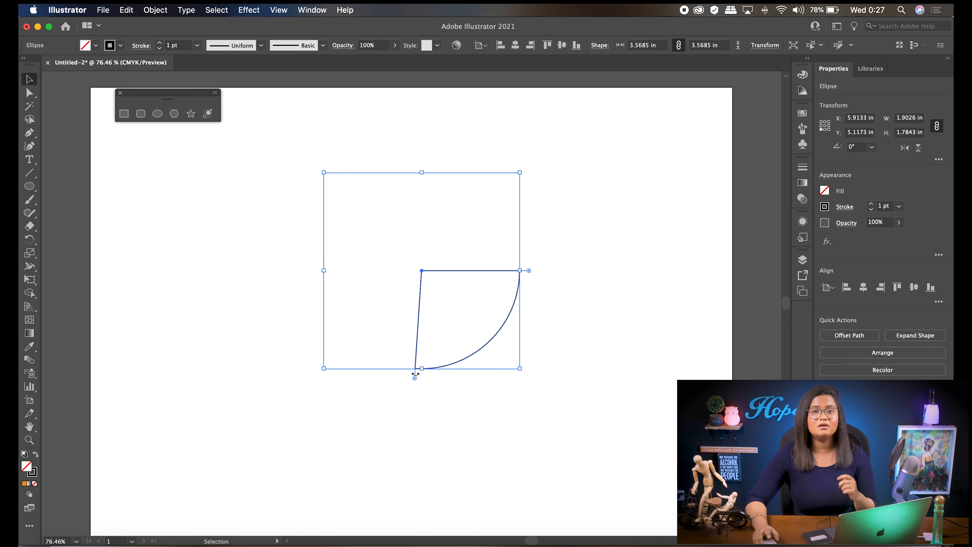
pyautogui.moveTo(415, 373); pyautogui.dragTo(532, 231)
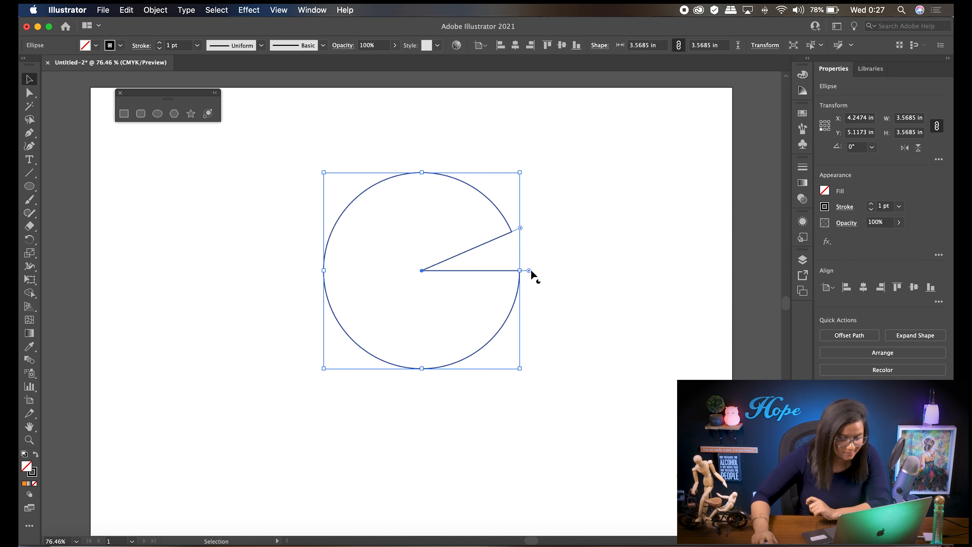
pyautogui.moveTo(529, 270); pyautogui.dragTo(523, 305)
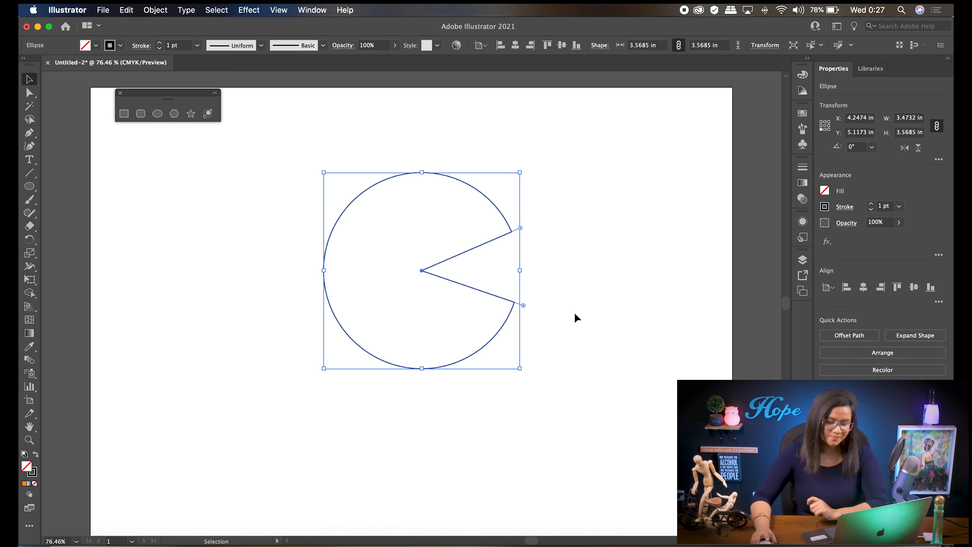
pyautogui.click(480, 200)
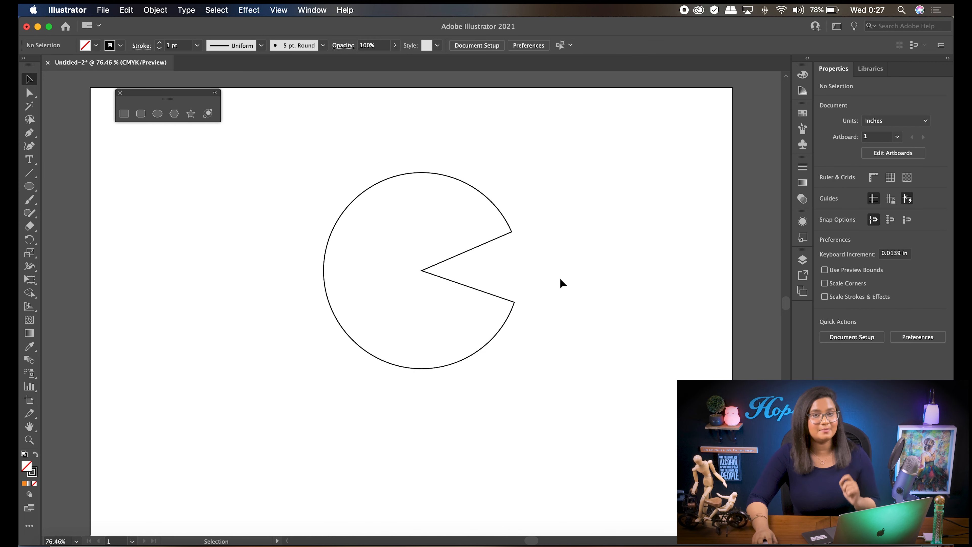
# Fill the pie-shaped character body with dark red
pyautogui.click(405, 174)
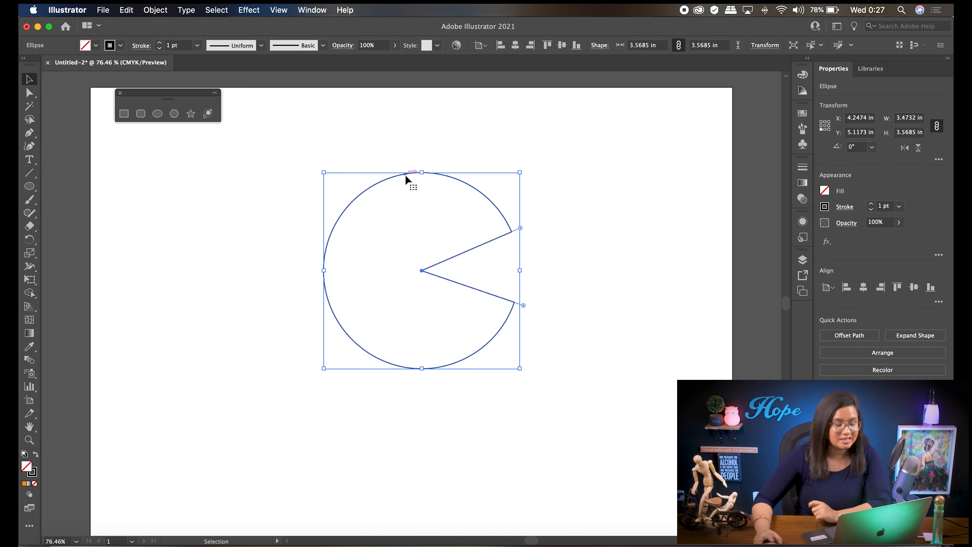
pyautogui.click(95, 45)
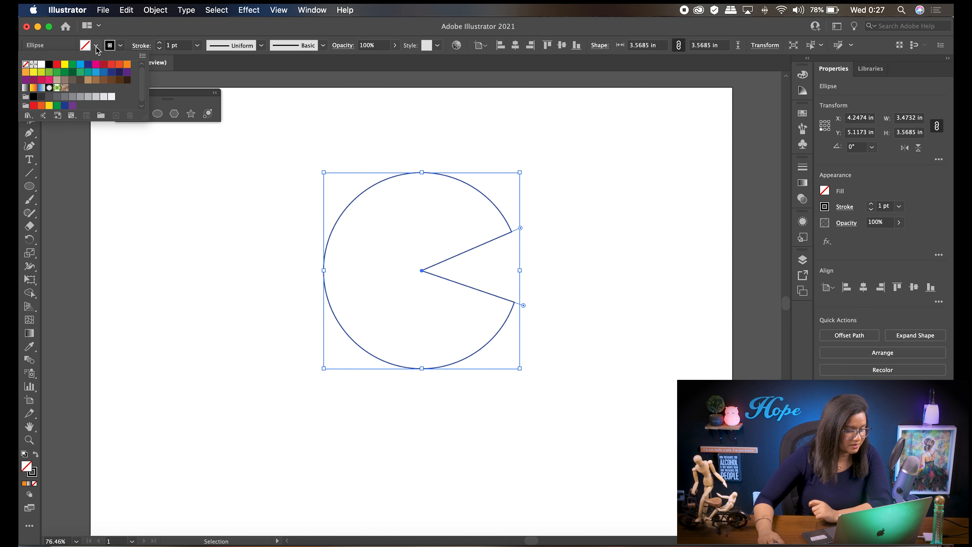
pyautogui.click(103, 64)
# Draw a perfect circle about 0.45 in wide above the mouth as the eye and fill it with yellow
pyautogui.click(157, 114)
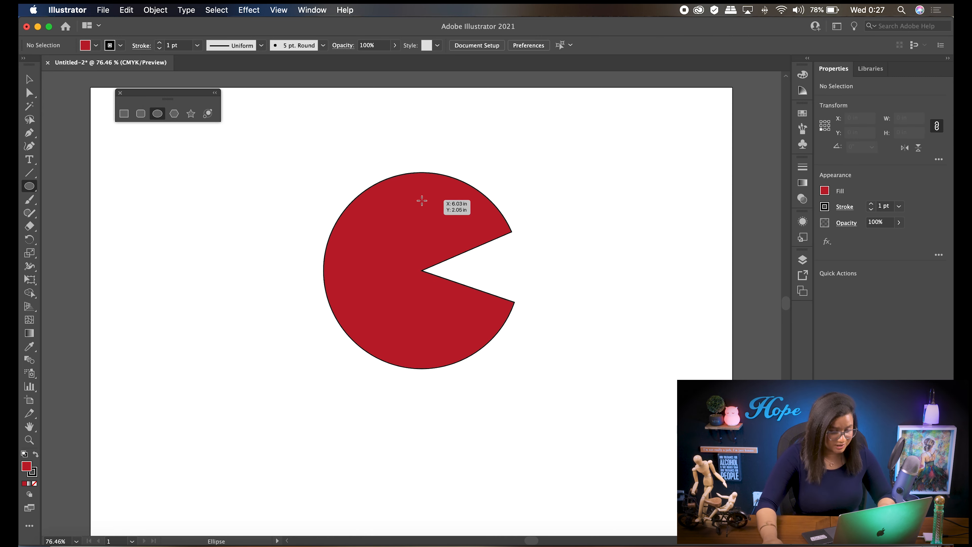
pyautogui.moveTo(424, 203); pyautogui.dragTo(440, 228)
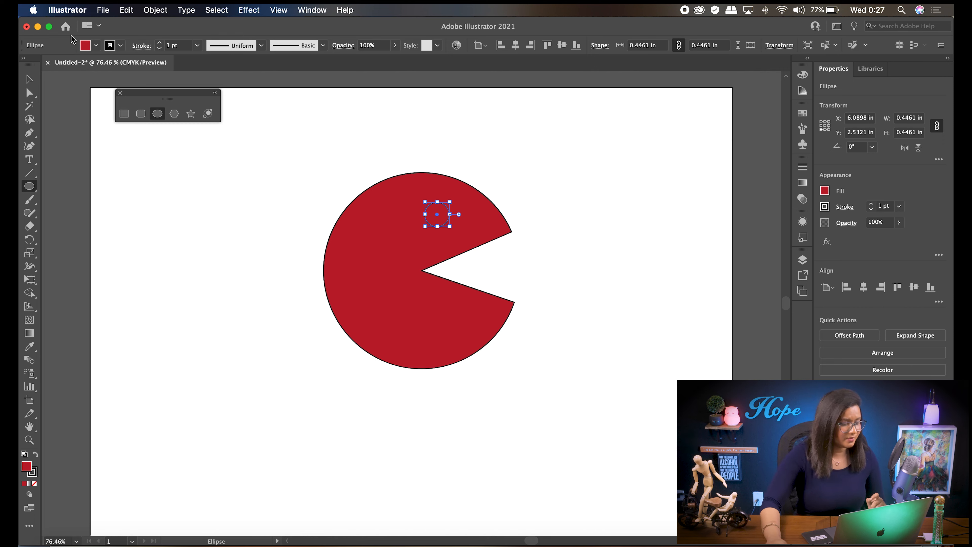
pyautogui.click(96, 45)
pyautogui.click(65, 65)
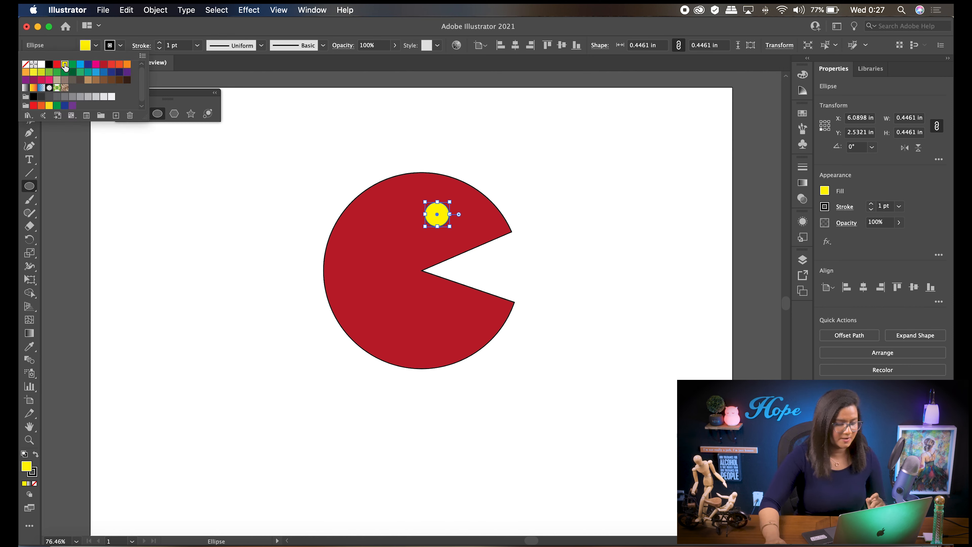
pyautogui.click(274, 174)
# Draw a perfect circle about 0.17 in wide inside the yellow eye as the pupil and fill it with black
pyautogui.click(152, 117)
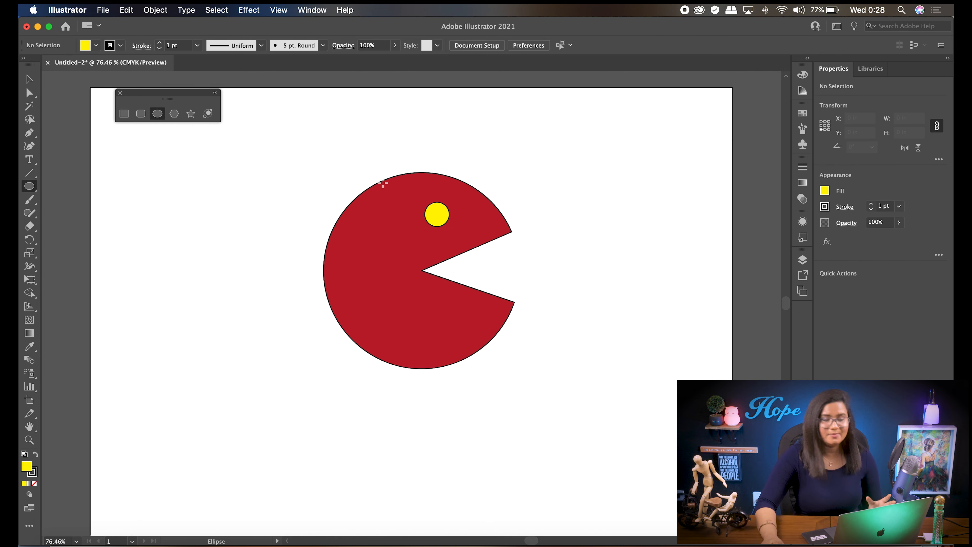
pyautogui.moveTo(436, 213); pyautogui.dragTo(438, 216)
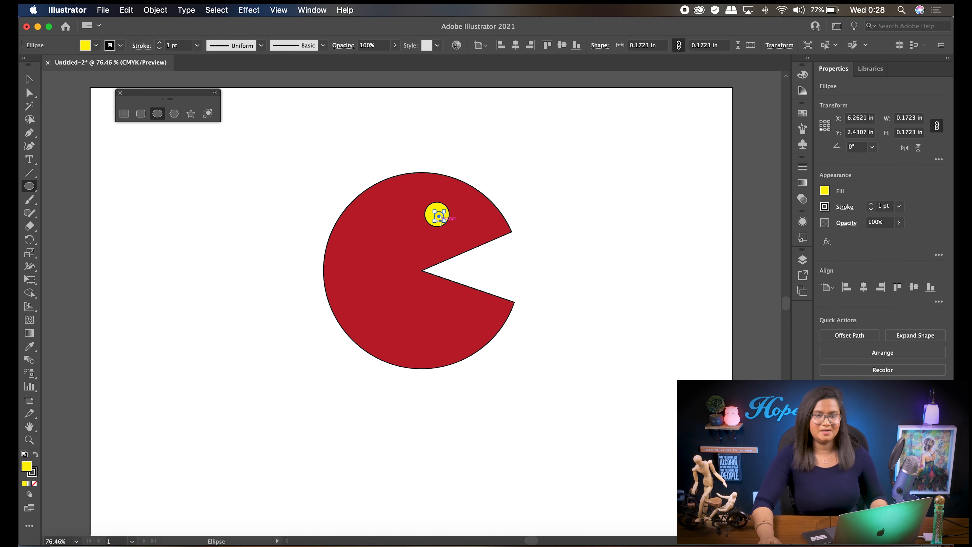
pyautogui.click(89, 50)
pyautogui.click(49, 64)
pyautogui.press('v')
pyautogui.click(625, 324)
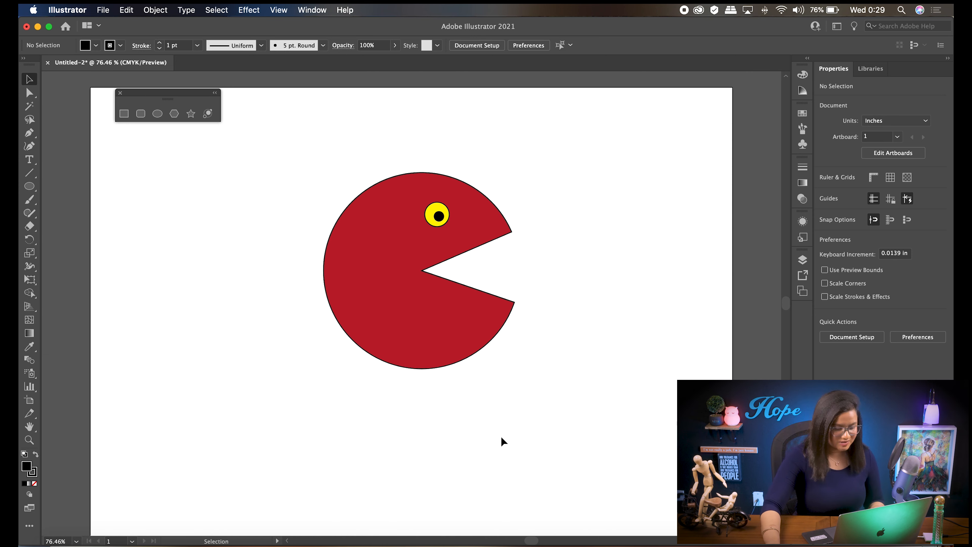
# Move the red body with its eye and pupil together toward the left side of the artboard
pyautogui.moveTo(569, 398); pyautogui.dragTo(236, 151)
pyautogui.moveTo(407, 278); pyautogui.dragTo(276, 274)
pyautogui.click(155, 136)
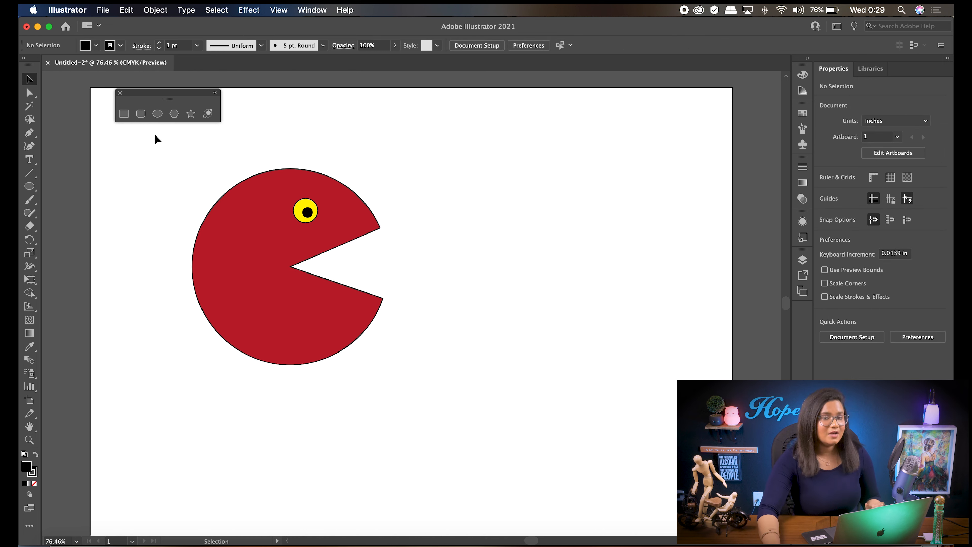
# Draw a perfect circle about 0.76 in wide to the right of the character's mouth and fill it with light green
pyautogui.click(157, 114)
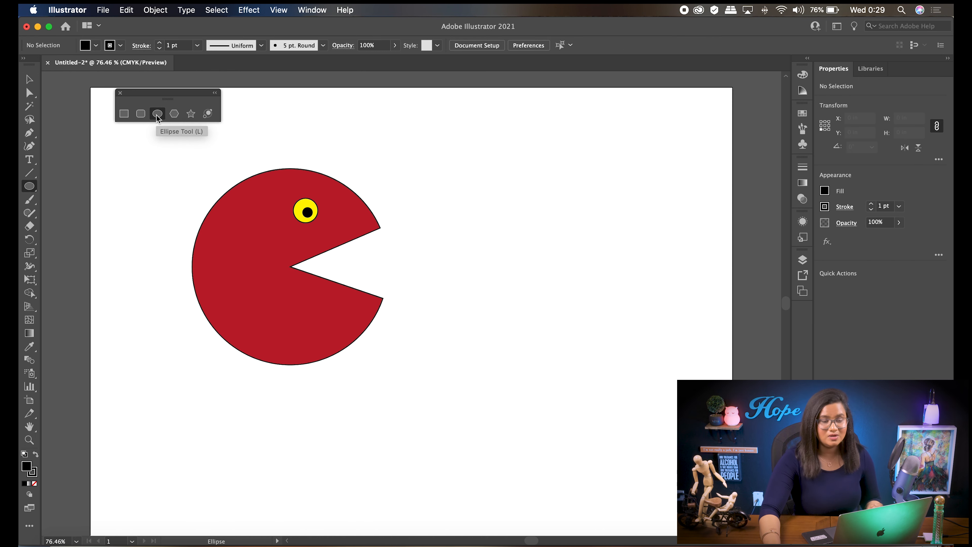
pyautogui.moveTo(446, 257); pyautogui.dragTo(489, 297)
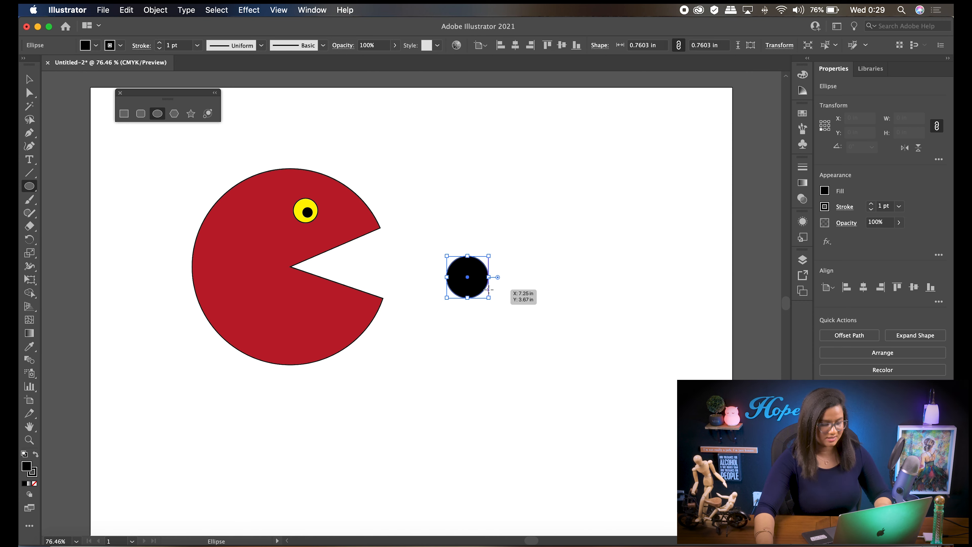
pyautogui.click(96, 45)
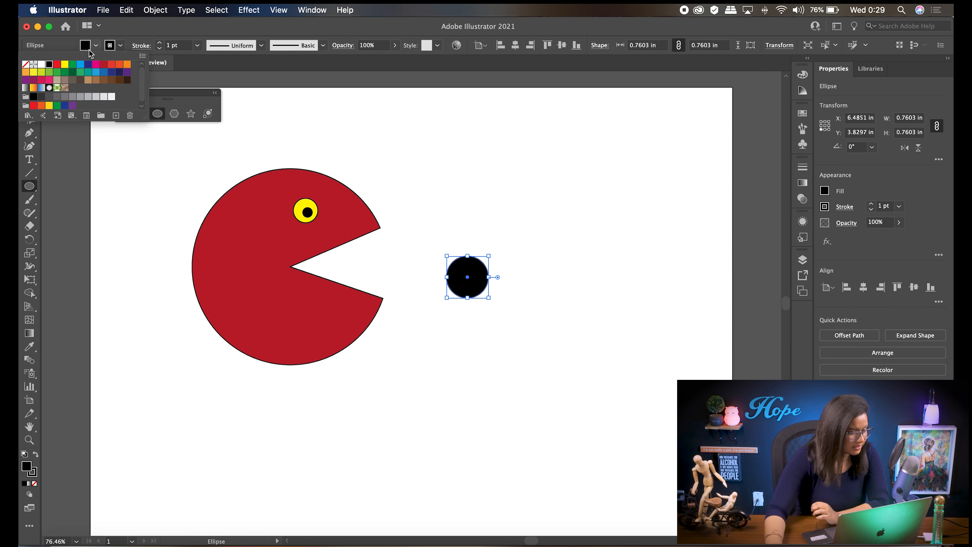
pyautogui.click(51, 75)
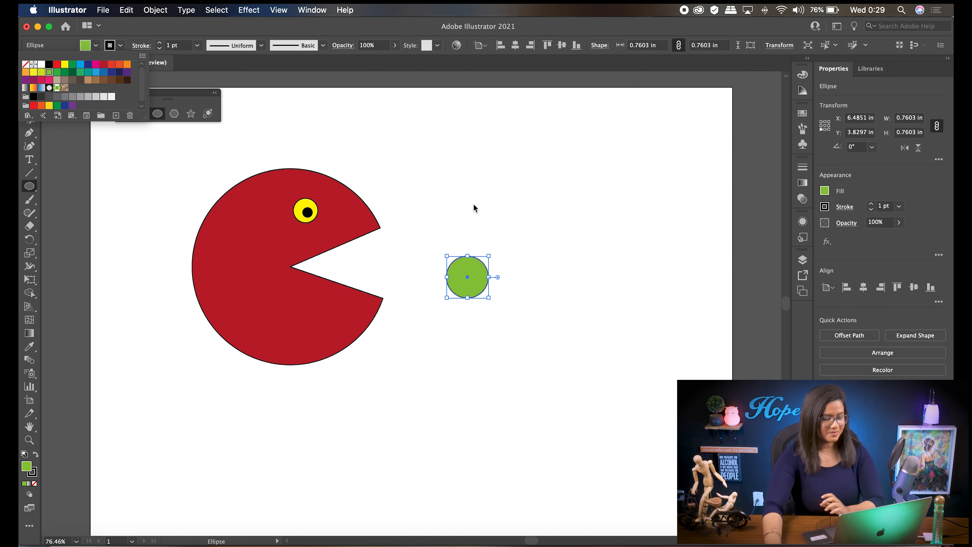
# Duplicate the green circle twice to the right to form an evenly spaced horizontal row of three
pyautogui.press('v')
pyautogui.click(464, 289)
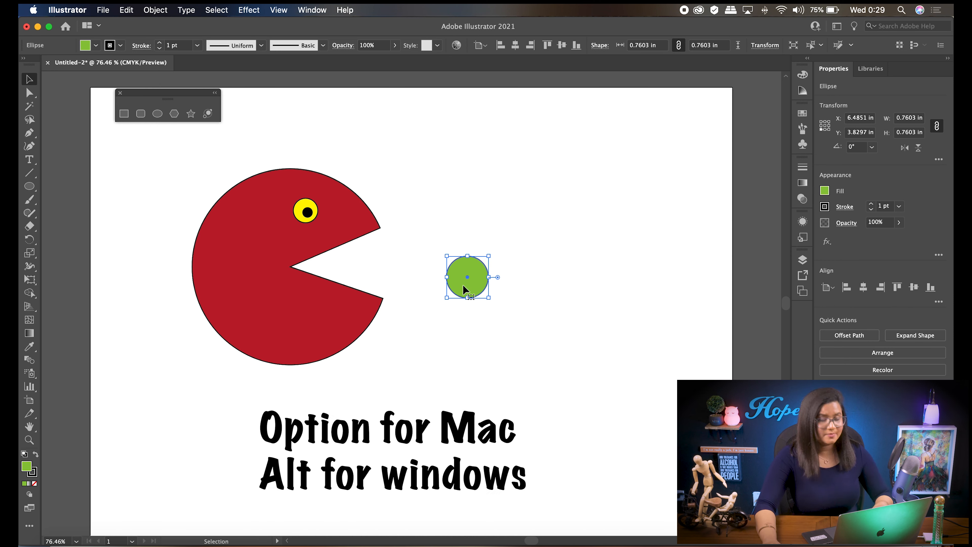
pyautogui.moveTo(464, 289); pyautogui.dragTo(589, 290)
pyautogui.click(597, 328)
# Move the row of three green circles up and left so it lines up with the character's open mouth
pyautogui.moveTo(629, 318); pyautogui.dragTo(439, 253)
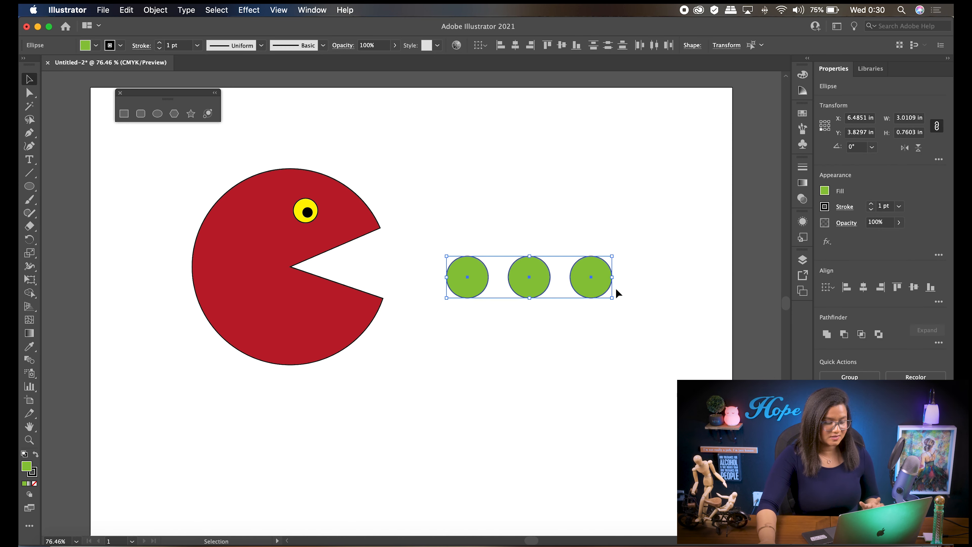
pyautogui.moveTo(592, 294); pyautogui.dragTo(532, 282)
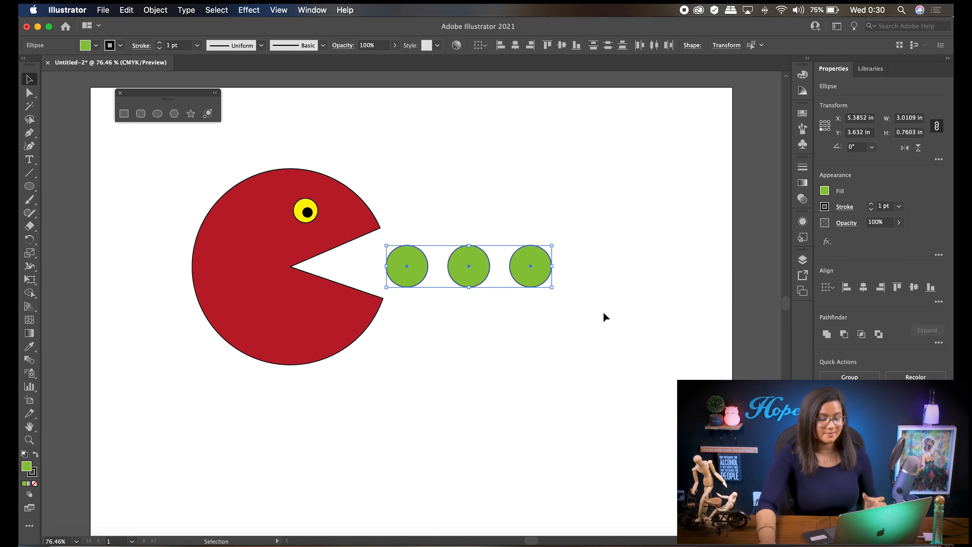
pyautogui.click(604, 316)
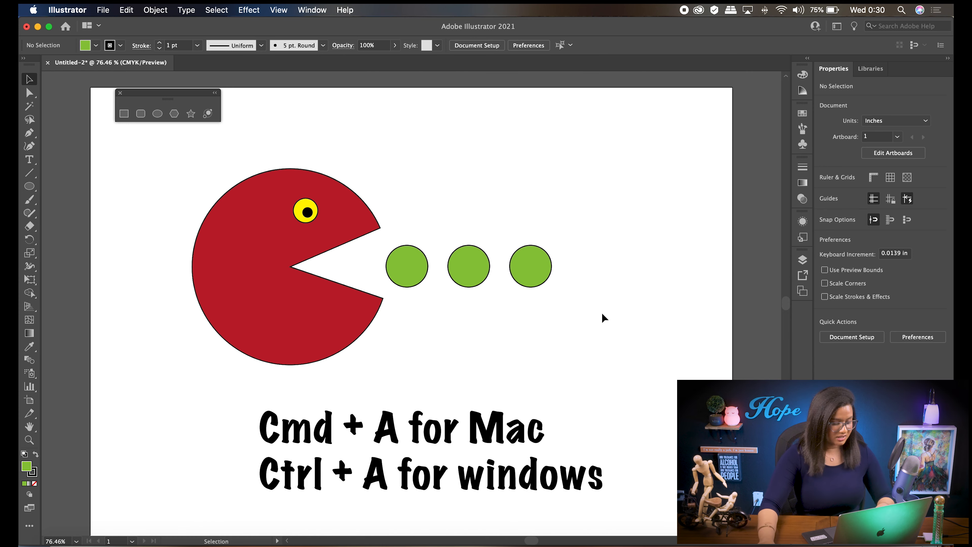
# Group all the artwork and move the group up and right to the upper part of the artboard
pyautogui.press('super+a')
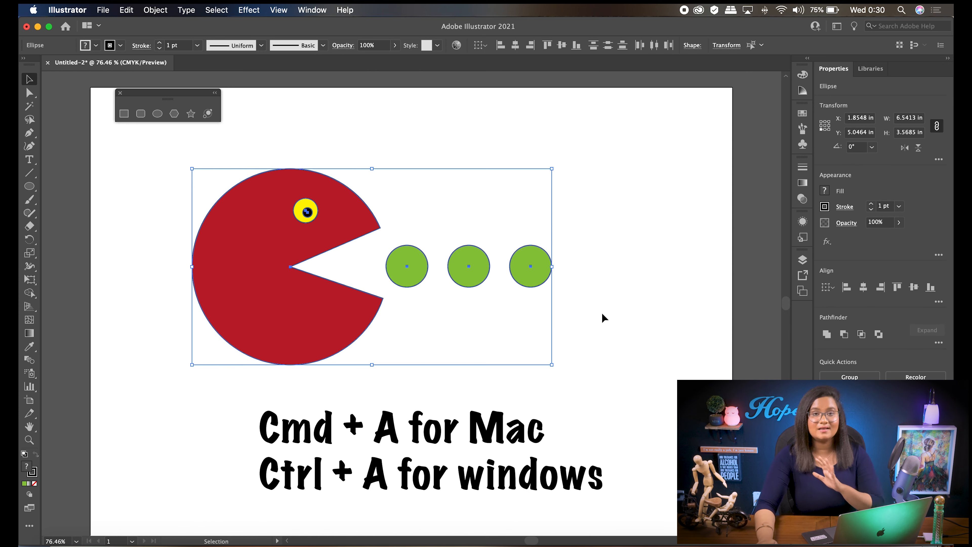
pyautogui.press('super+g')
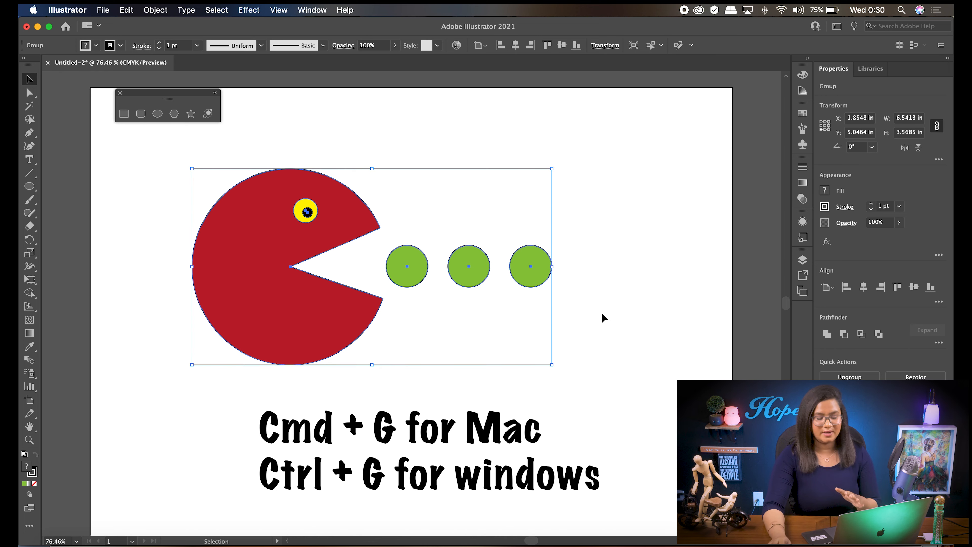
pyautogui.moveTo(263, 304); pyautogui.dragTo(306, 229)
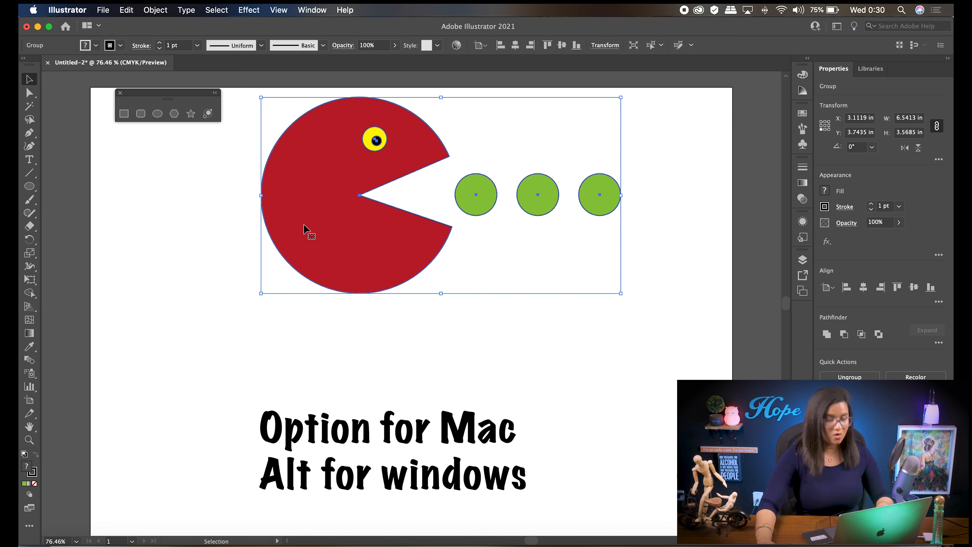
# Duplicate the character group directly below the original and ungroup the copy
pyautogui.keyDown('alt'); pyautogui.moveTo(387, 246); pyautogui.dragTo(393, 468); pyautogui.keyUp('alt')
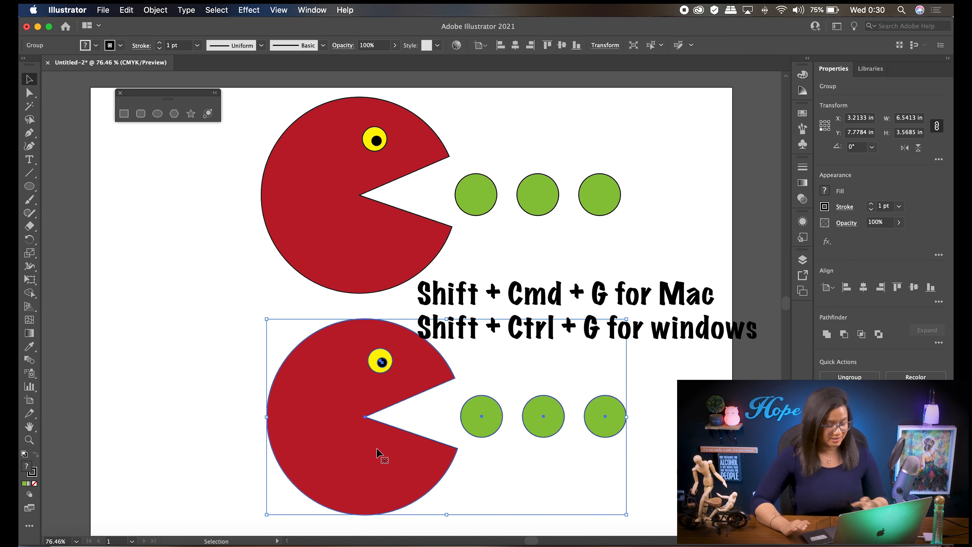
pyautogui.press('shift+super+g')
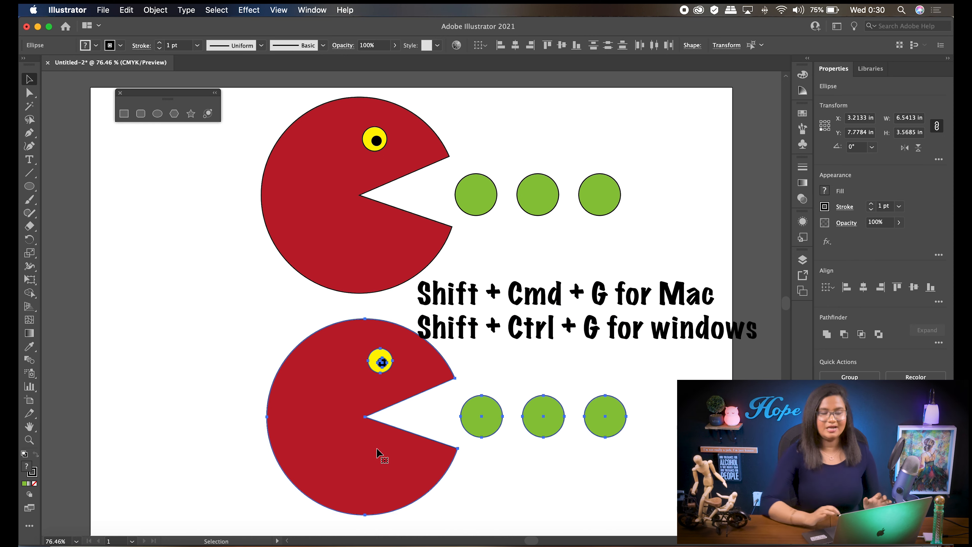
pyautogui.press('shift+super+a')
# Fill the body of the lower character with blue
pyautogui.click(323, 353)
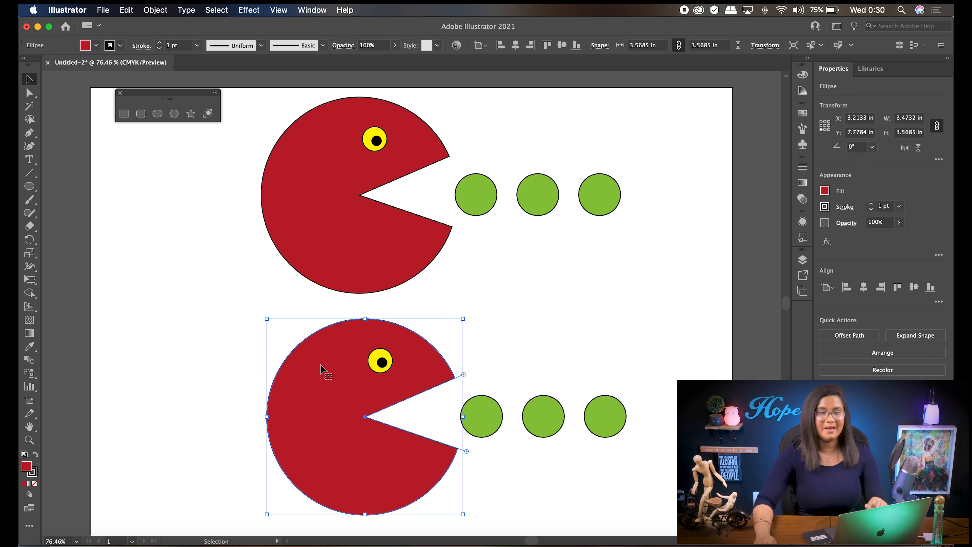
pyautogui.click(96, 45)
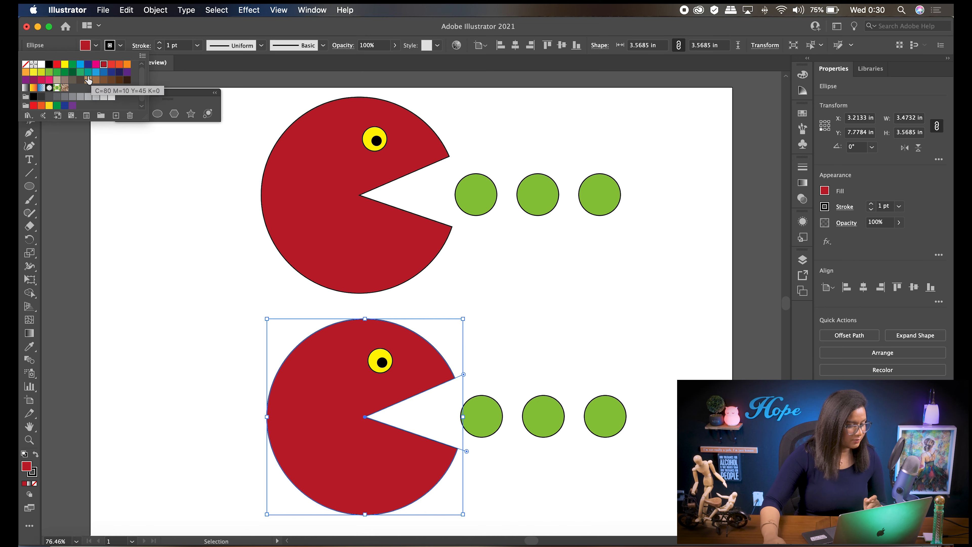
pyautogui.click(103, 72)
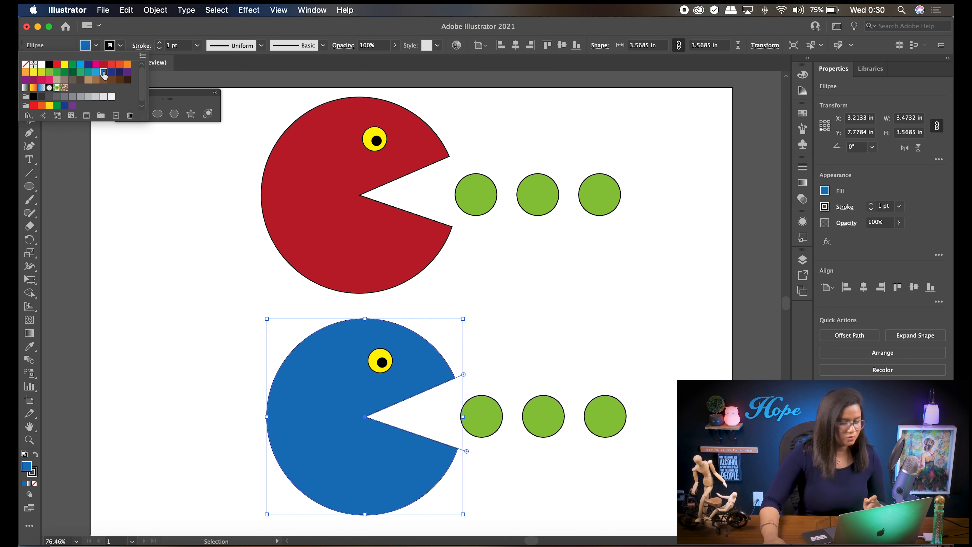
# Fill the three circles in front of the blue character with orange
pyautogui.moveTo(672, 448); pyautogui.dragTo(474, 390)
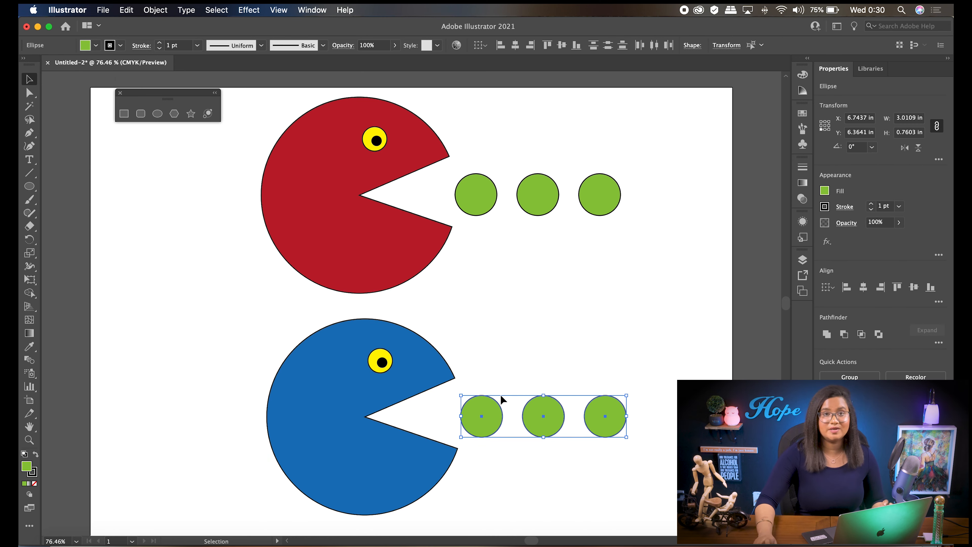
pyautogui.click(95, 45)
pyautogui.click(128, 67)
pyautogui.click(571, 290)
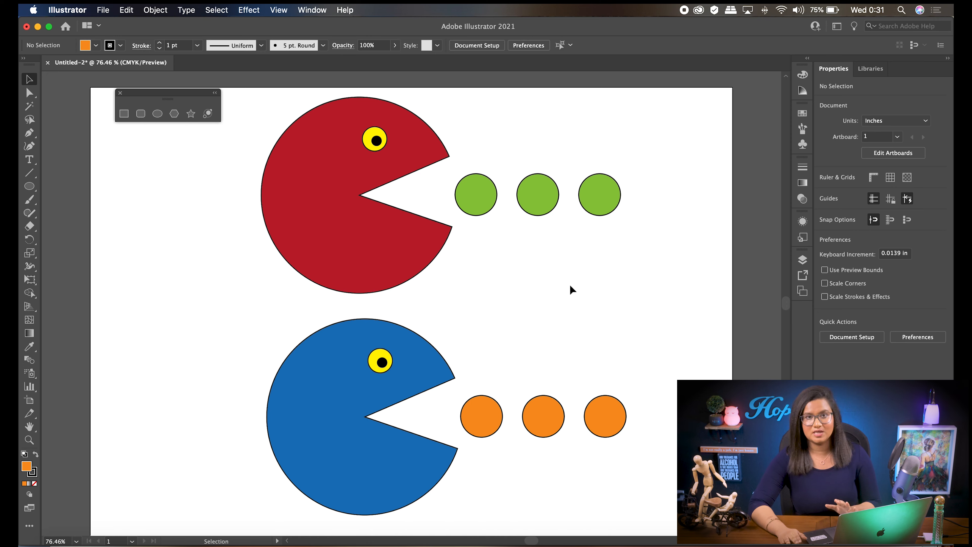
# Delete all the artwork from the artboard and set the fill for new shapes to None
pyautogui.press('super+a')
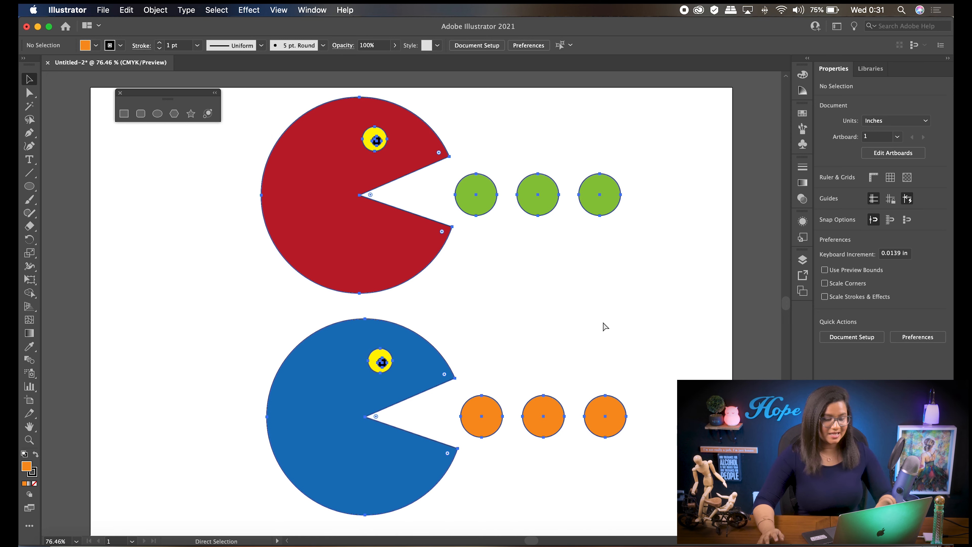
pyautogui.press('Delete')
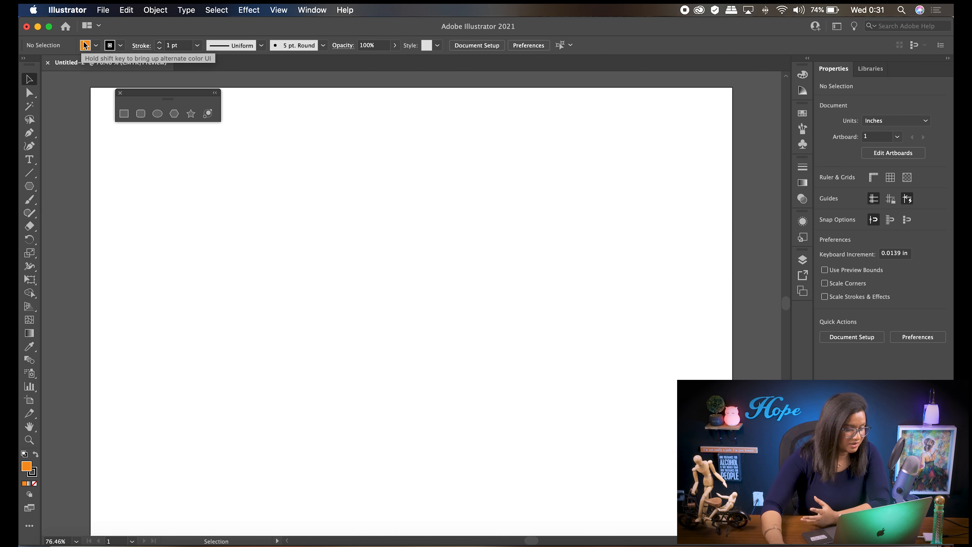
pyautogui.click(95, 45)
pyautogui.click(26, 64)
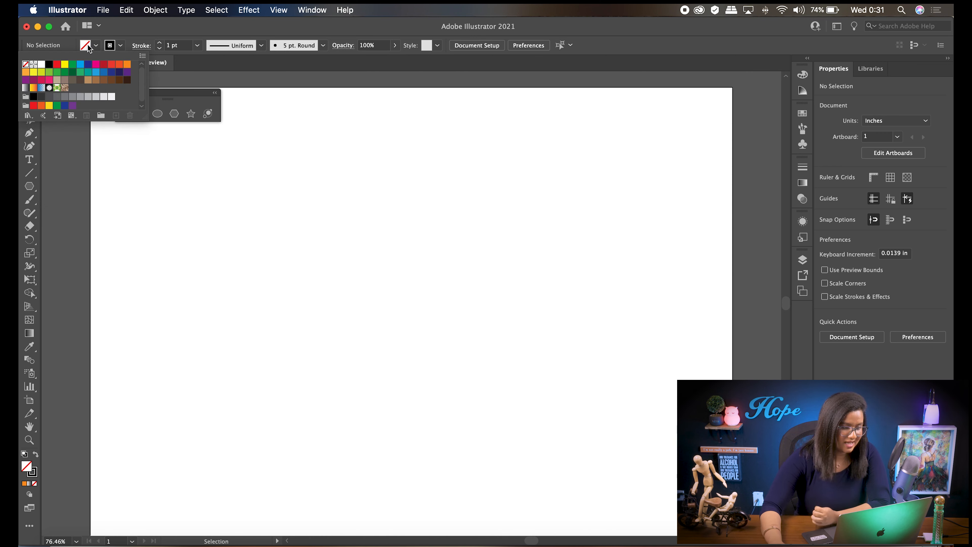
pyautogui.click(97, 46)
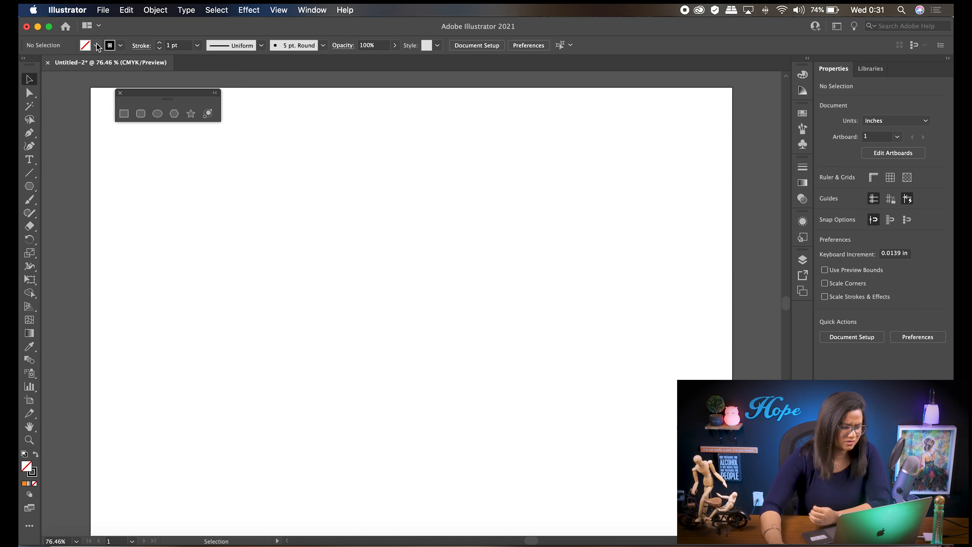
# Draw a hexagon with the Polygon tool near the artboard's upper centre
pyautogui.click(175, 115)
pyautogui.moveTo(455, 191); pyautogui.dragTo(507, 273)
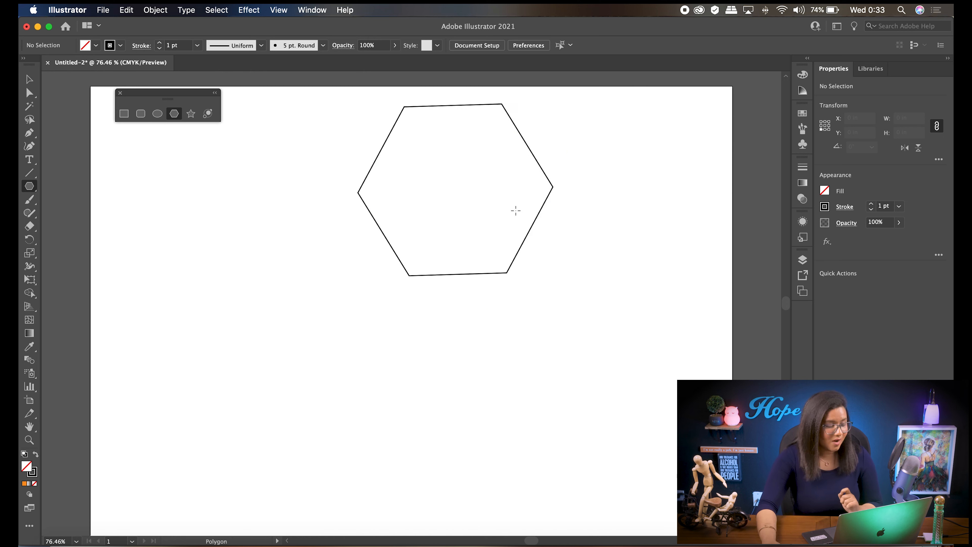
# Draw a polygon to the lower left of the hexagon, reducing it to a triangle about 2.92 by 2.57 in while drawing
pyautogui.moveTo(233, 305); pyautogui.dragTo(312, 353)
pyautogui.press('Up')
pyautogui.press('Up')
pyautogui.press('Up')
pyautogui.press('Down')
pyautogui.press('Down')
pyautogui.press('Down')
pyautogui.press('Down')
pyautogui.press('Down')
pyautogui.press('Down')
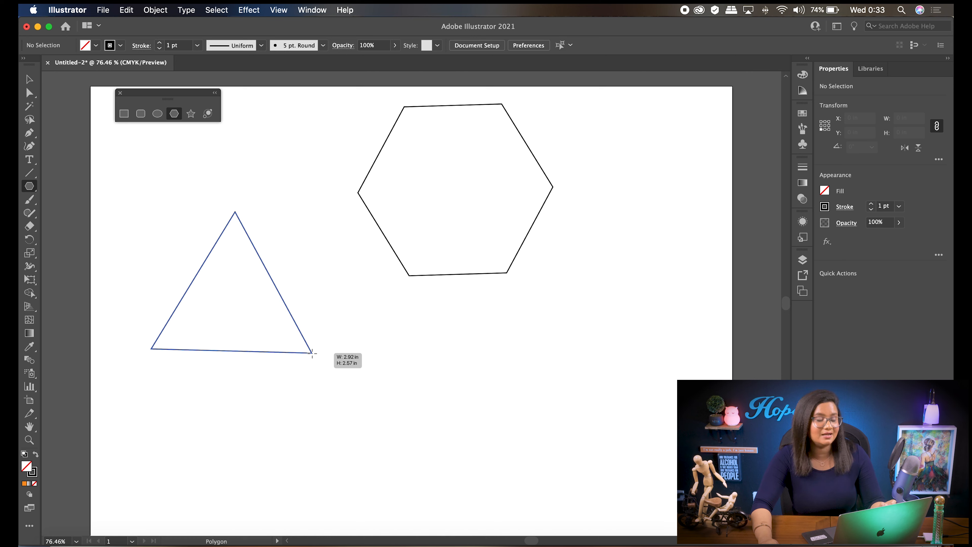
pyautogui.moveTo(312, 353); pyautogui.dragTo(312, 352)
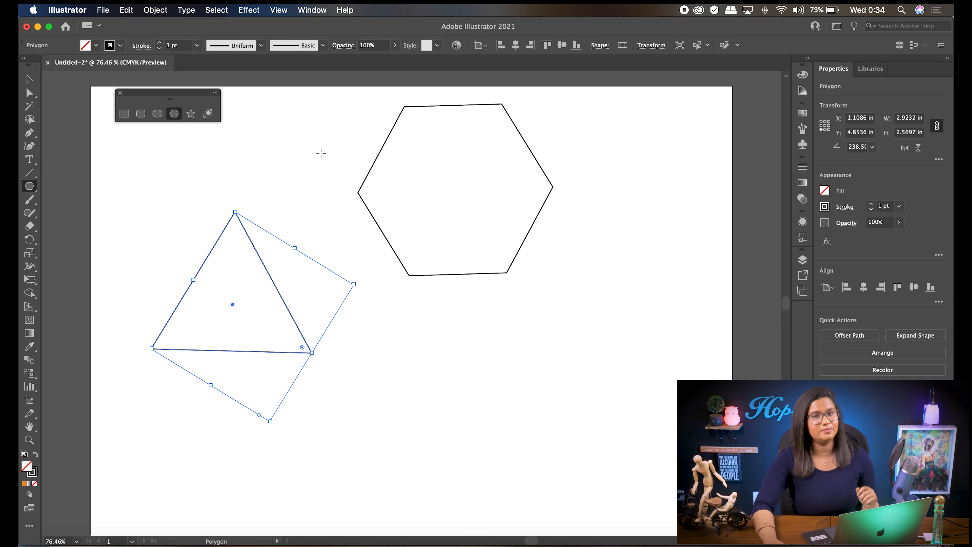
# Delete the hexagon and the triangle from the artboard
pyautogui.press('super+shift+a')
pyautogui.press('v')
pyautogui.press('super+a')
pyautogui.press('Delete')
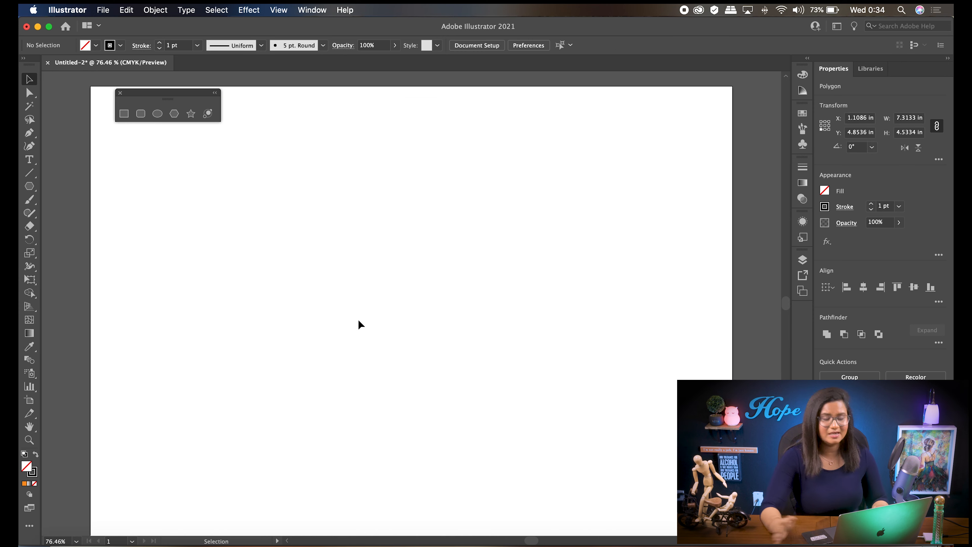
# Draw a flat-topped hexagon about 3.3 in wide and 2.86 in high near the artboard's upper centre
pyautogui.click(175, 115)
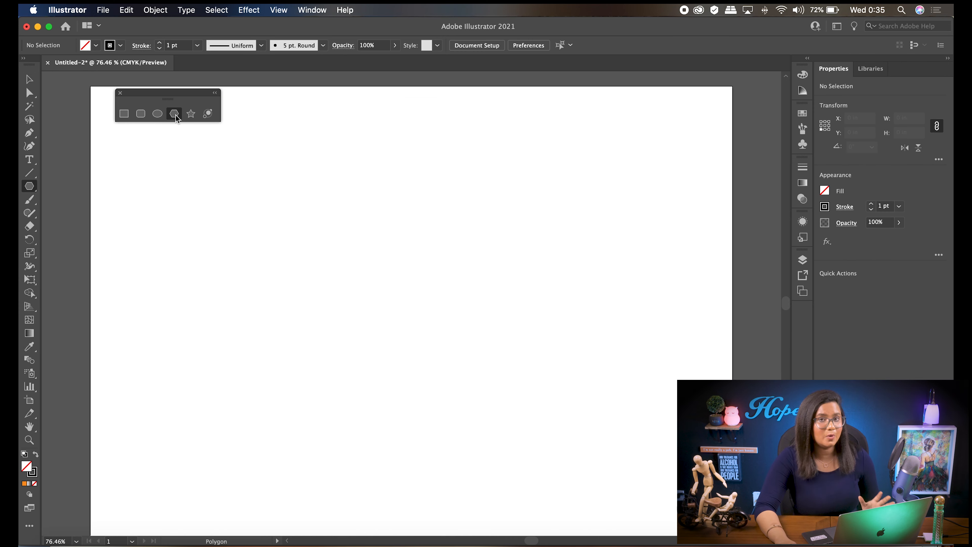
pyautogui.moveTo(421, 221); pyautogui.dragTo(376, 298)
pyautogui.press('Up')
pyautogui.press('Up')
pyautogui.press('Up')
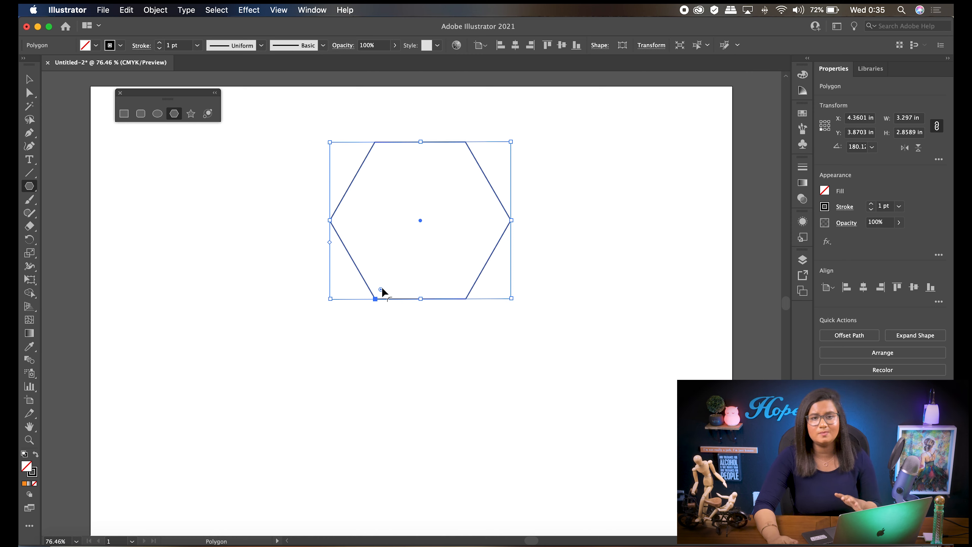
# Round all the hexagon's corners together to a radius of about 0.036 in
pyautogui.press('v')
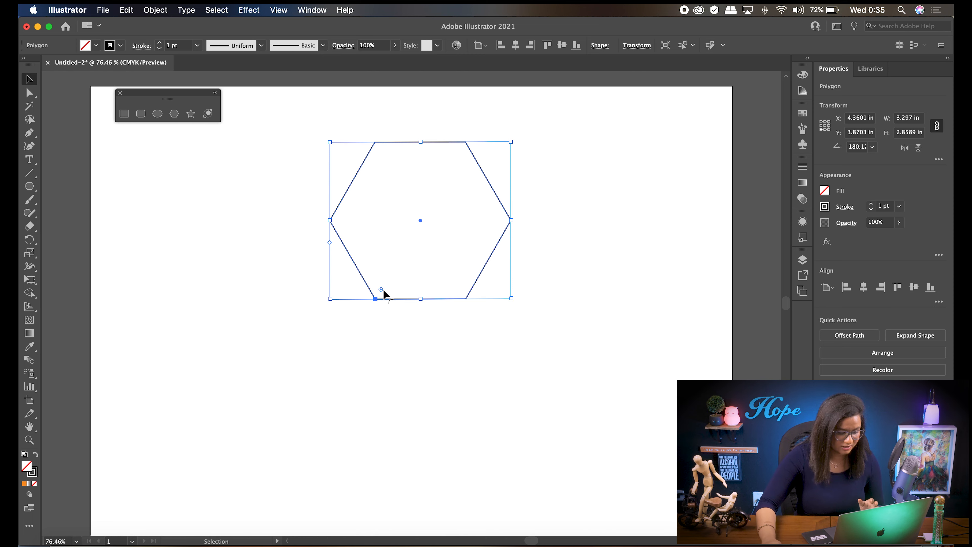
pyautogui.moveTo(380, 287)
pyautogui.mouseDown()
pyautogui.moveTo(435, 232)
pyautogui.moveTo(379, 295)
pyautogui.moveTo(386, 304)
pyautogui.mouseUp()
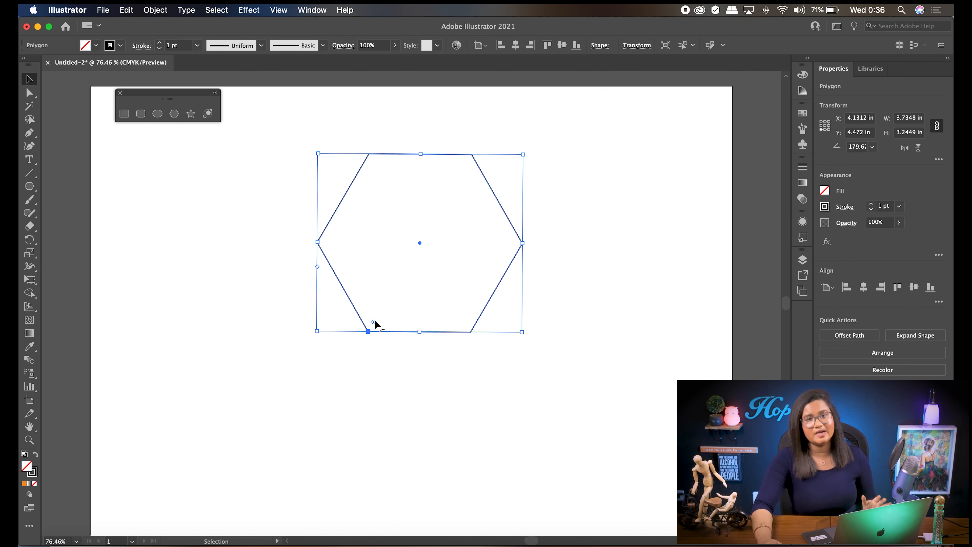
pyautogui.moveTo(374, 320)
pyautogui.mouseDown()
pyautogui.moveTo(420, 282)
pyautogui.moveTo(374, 321)
pyautogui.mouseUp()
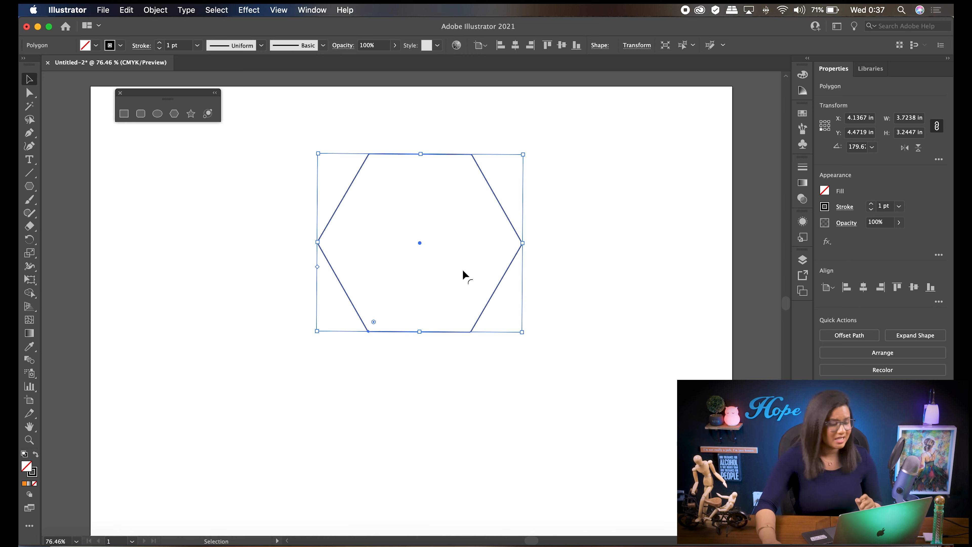
# Round only the hexagon's left corner into a wide arc and undo the rounding
pyautogui.click(30, 93)
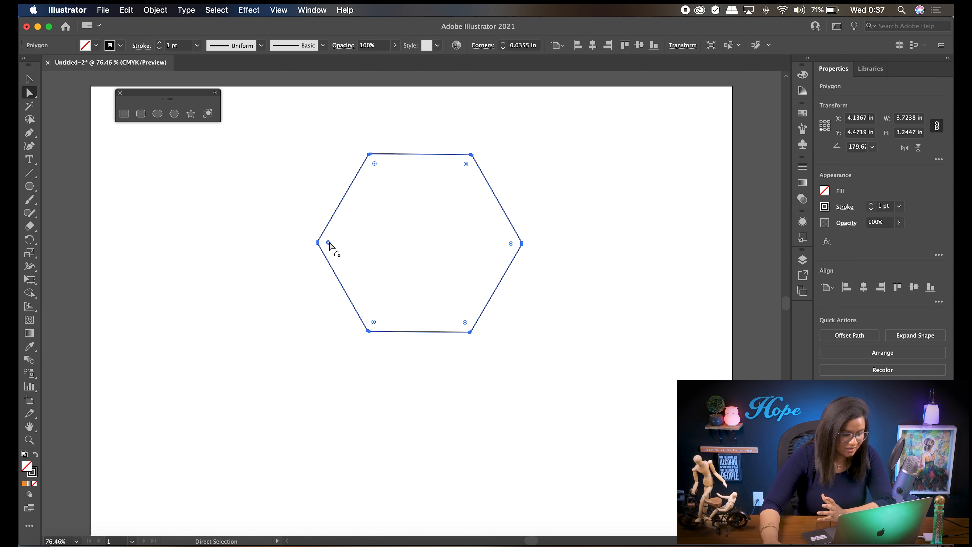
pyautogui.moveTo(330, 243); pyautogui.dragTo(453, 253)
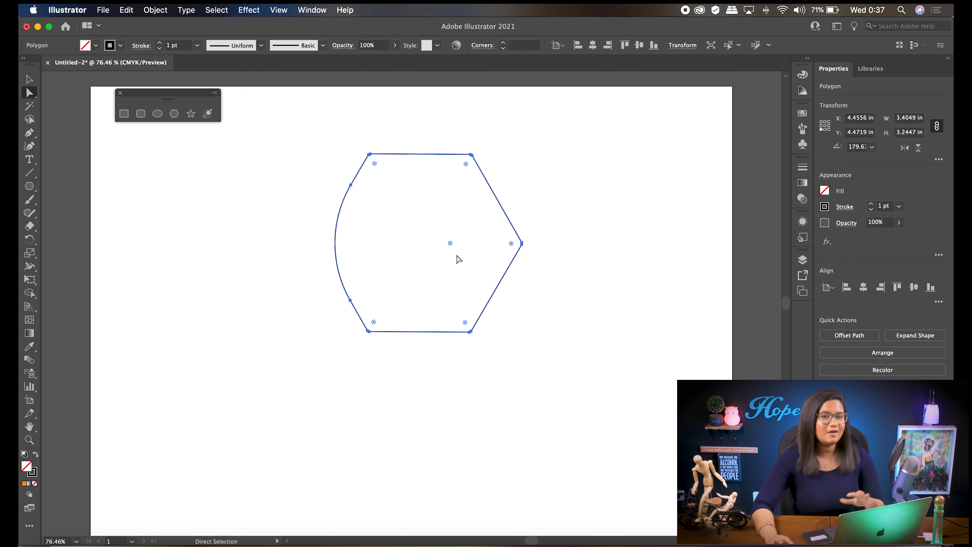
pyautogui.press('super+z')
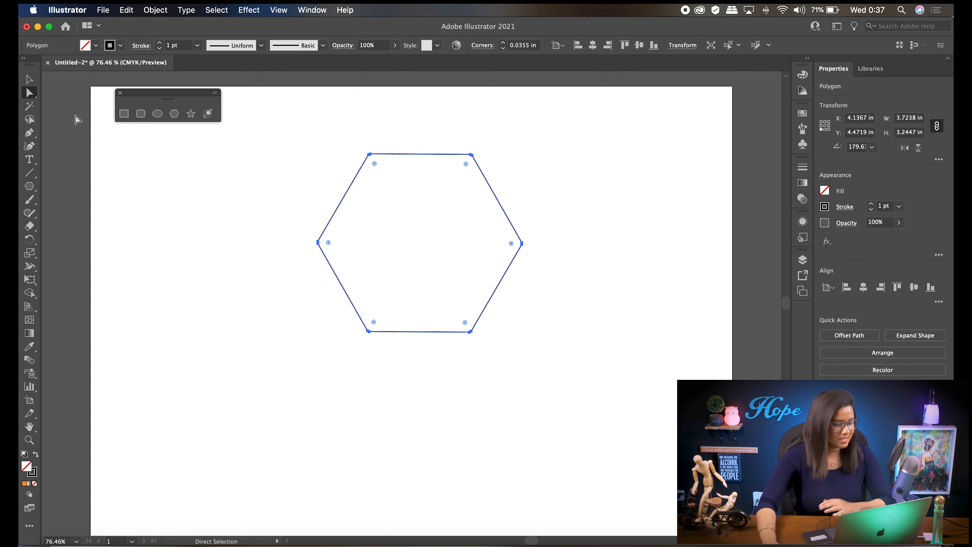
# Reduce the hexagon's side count to three to form a downward-pointing triangle, and delete the shape
pyautogui.click(35, 80)
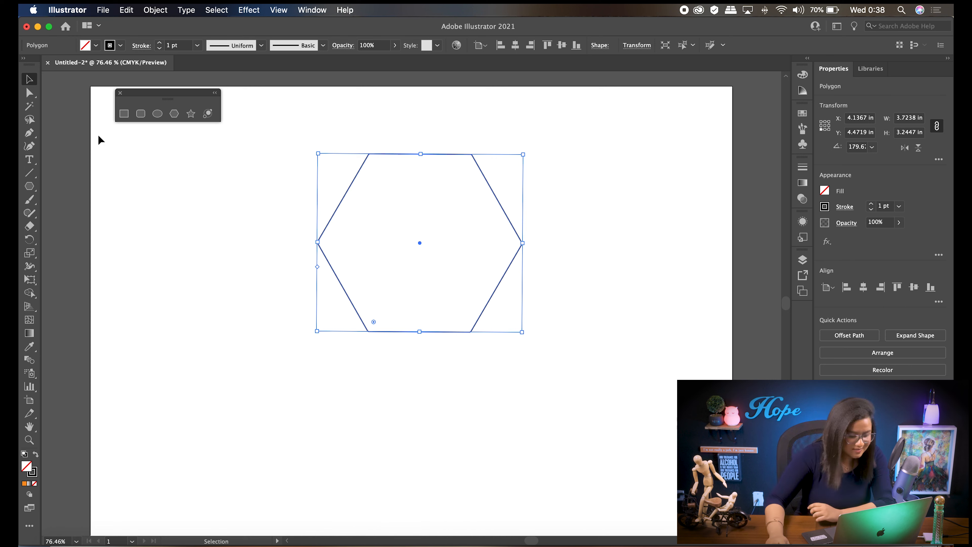
pyautogui.moveTo(318, 267); pyautogui.dragTo(316, 314)
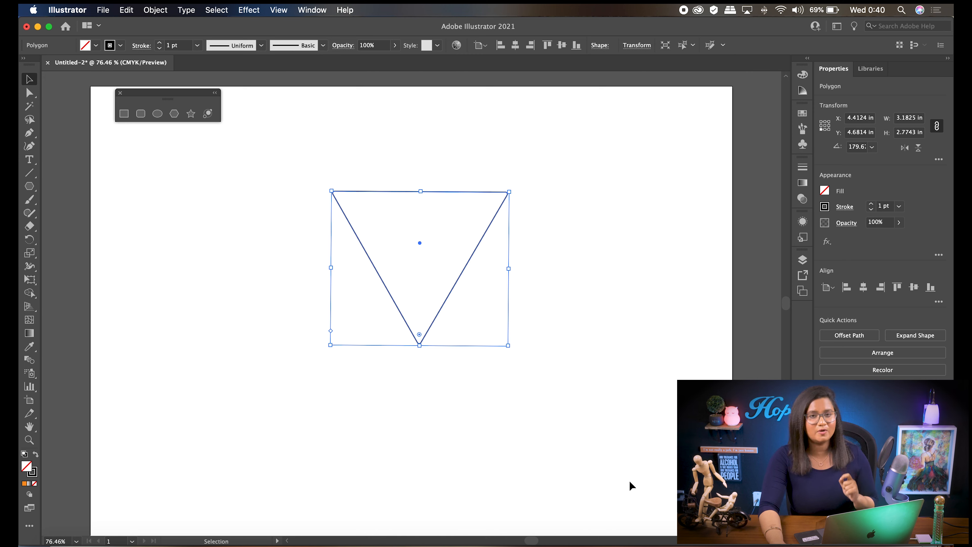
pyautogui.moveTo(331, 330); pyautogui.dragTo(323, 372)
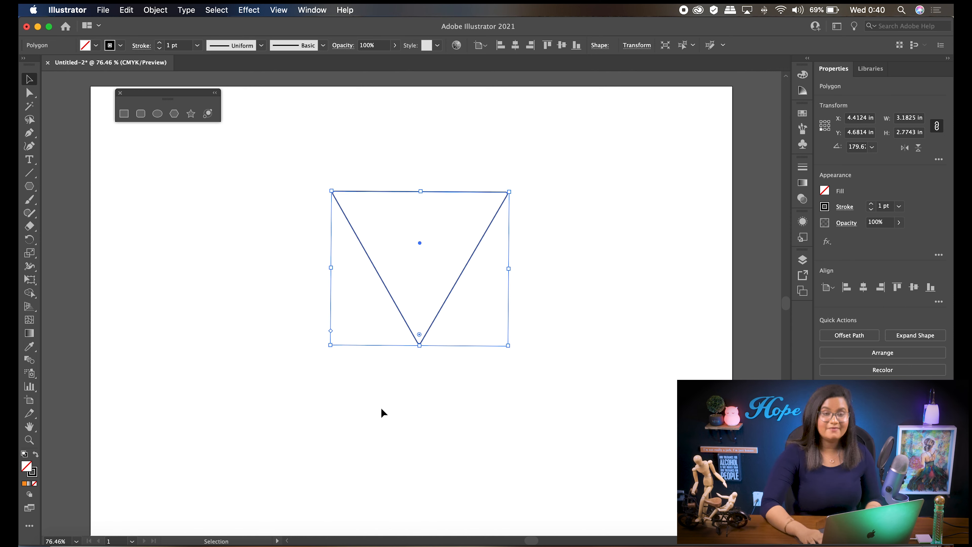
pyautogui.press('Delete')
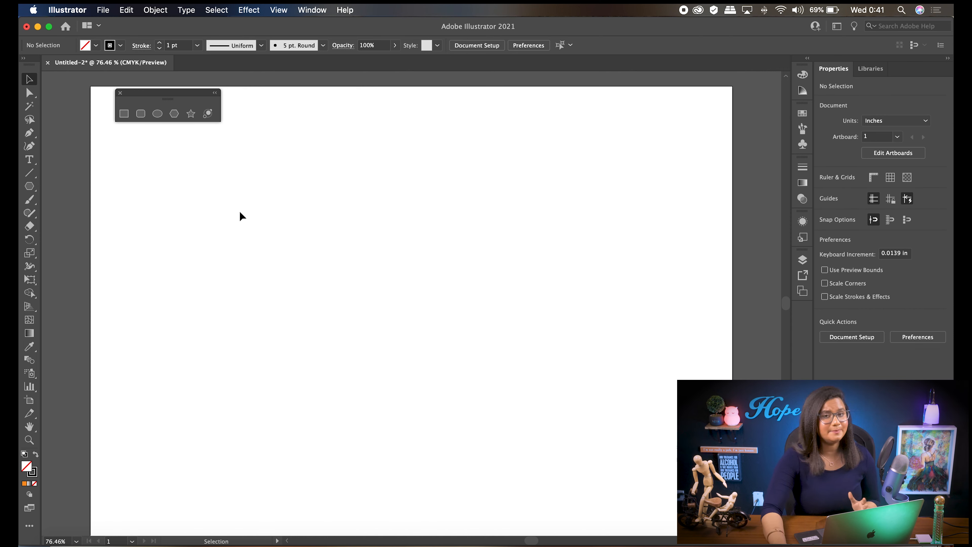
# Draw a five-pointed star at the upper right of the artboard
pyautogui.click(190, 116)
pyautogui.moveTo(527, 162)
pyautogui.mouseDown()
pyautogui.moveTo(571, 239)
pyautogui.moveTo(581, 225)
pyautogui.moveTo(574, 242)
pyautogui.moveTo(577, 235)
pyautogui.mouseUp()
# Draw a second star on the artboard's left half, adjusting it to six points at about 3.46 by 3.13 in
pyautogui.moveTo(201, 272); pyautogui.dragTo(256, 350)
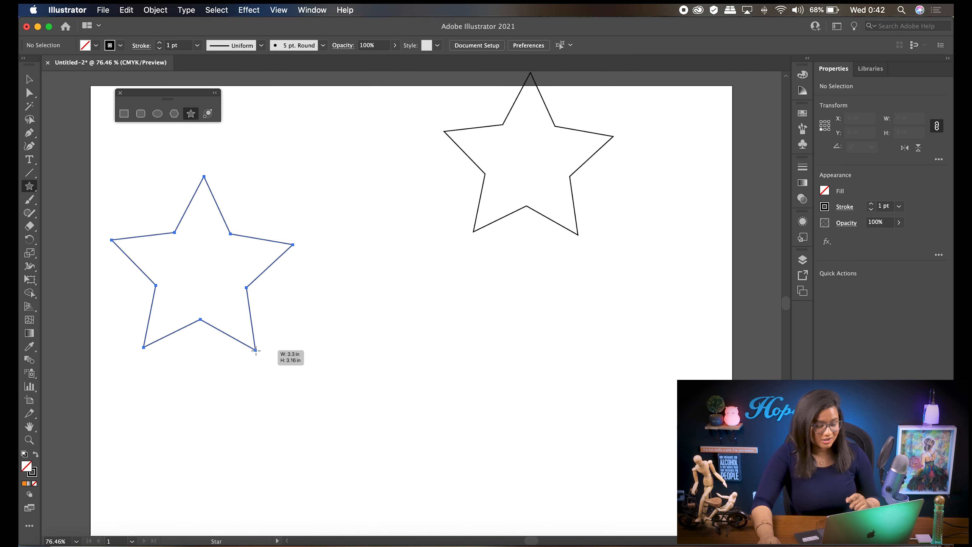
pyautogui.moveTo(255, 349); pyautogui.dragTo(256, 349)
pyautogui.press('Up')
pyautogui.press('Up')
pyautogui.press('Up')
pyautogui.press('Up')
pyautogui.press('Up')
pyautogui.press('Up')
pyautogui.press('Up')
pyautogui.press('Down')
pyautogui.press('Down')
pyautogui.press('Down')
pyautogui.press('Down')
pyautogui.press('Down')
pyautogui.press('Down')
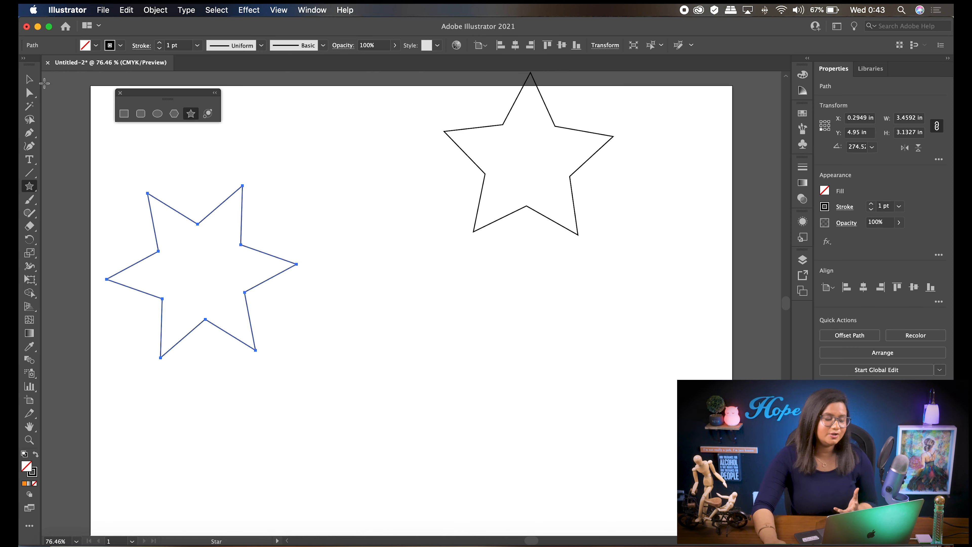
# Round only the top tip of the five-pointed star to a radius of about 0.57 in
pyautogui.click(34, 81)
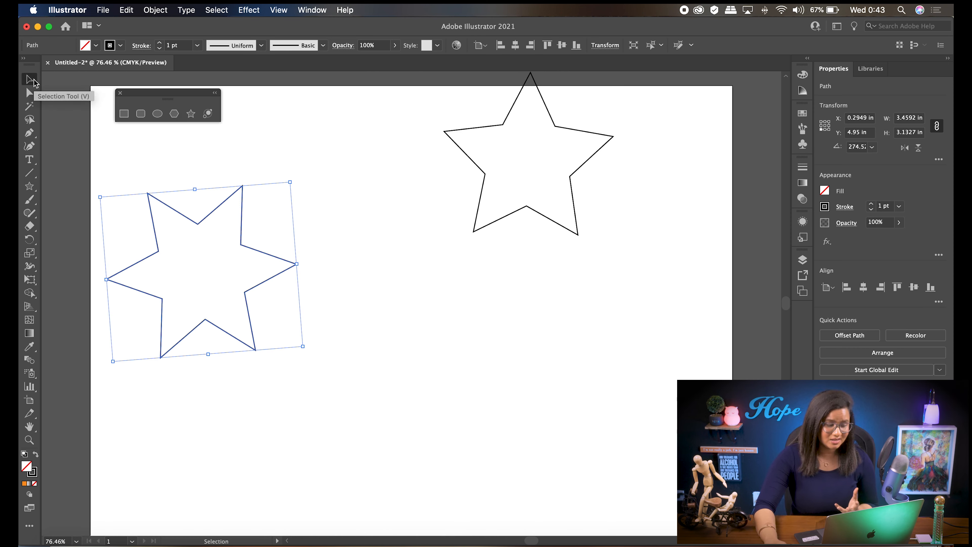
pyautogui.click(33, 97)
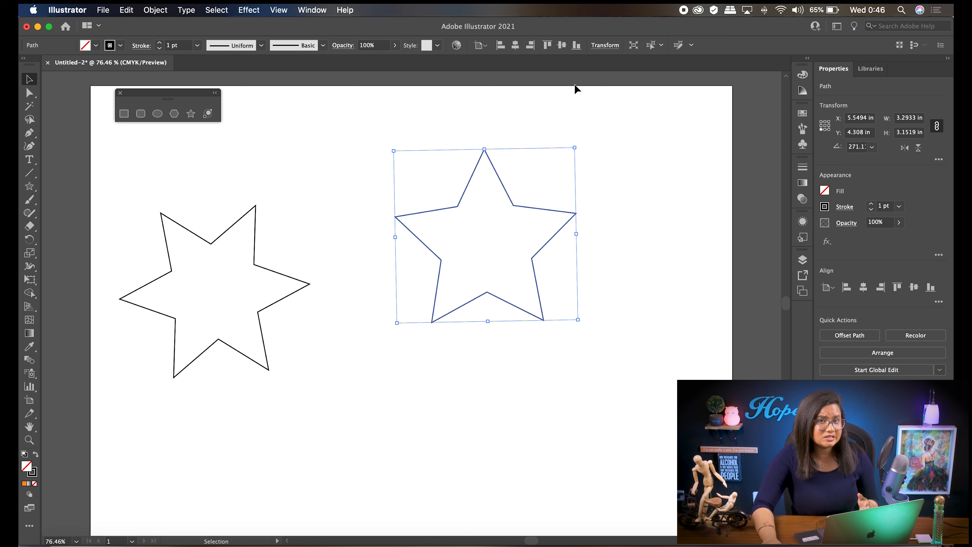
pyautogui.click(33, 93)
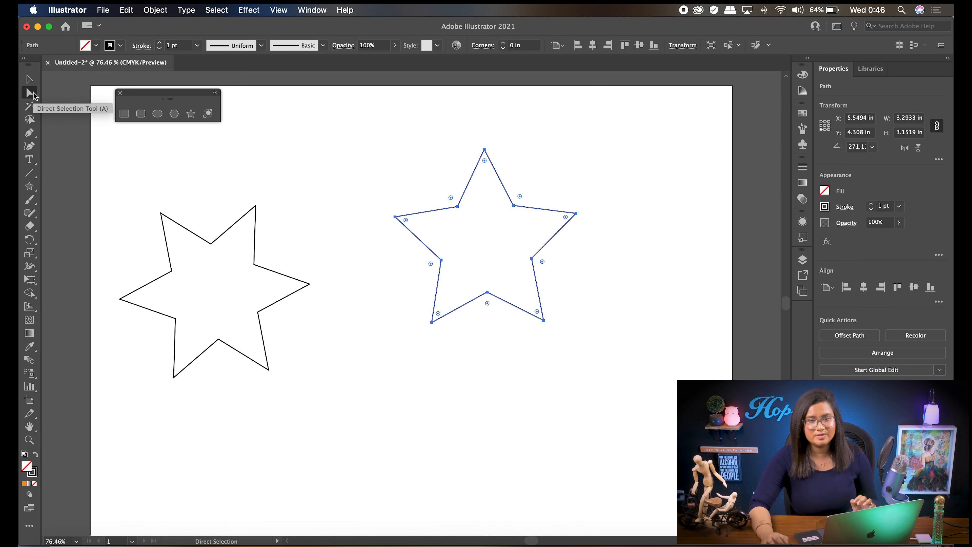
pyautogui.moveTo(484, 161)
pyautogui.mouseDown()
pyautogui.moveTo(484, 175)
pyautogui.moveTo(484, 152)
pyautogui.moveTo(484, 187)
pyautogui.moveTo(484, 149)
pyautogui.mouseUp()
pyautogui.moveTo(452, 199)
pyautogui.mouseDown()
pyautogui.moveTo(433, 175)
pyautogui.moveTo(464, 213)
pyautogui.mouseUp()
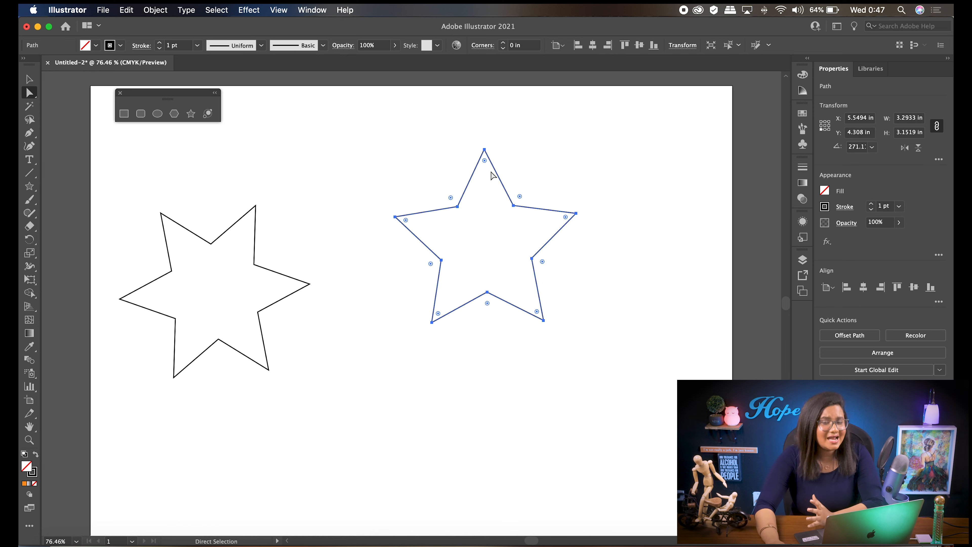
pyautogui.moveTo(485, 162); pyautogui.dragTo(486, 221)
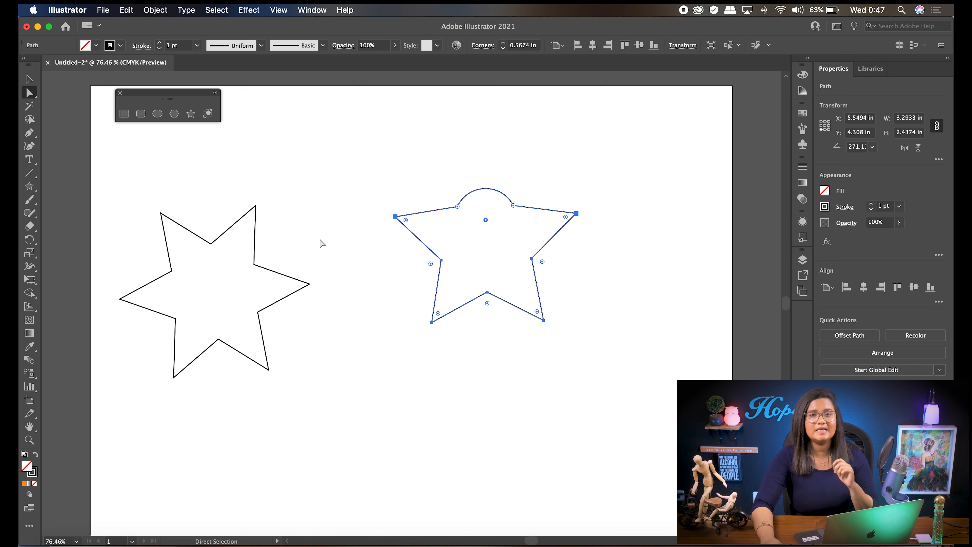
# Stretch the five-pointed star's right tip outward and downward, and delete the anchor point at its lower-right tip
pyautogui.moveTo(576, 213); pyautogui.dragTo(677, 284)
pyautogui.click(543, 336)
pyautogui.press('Delete')
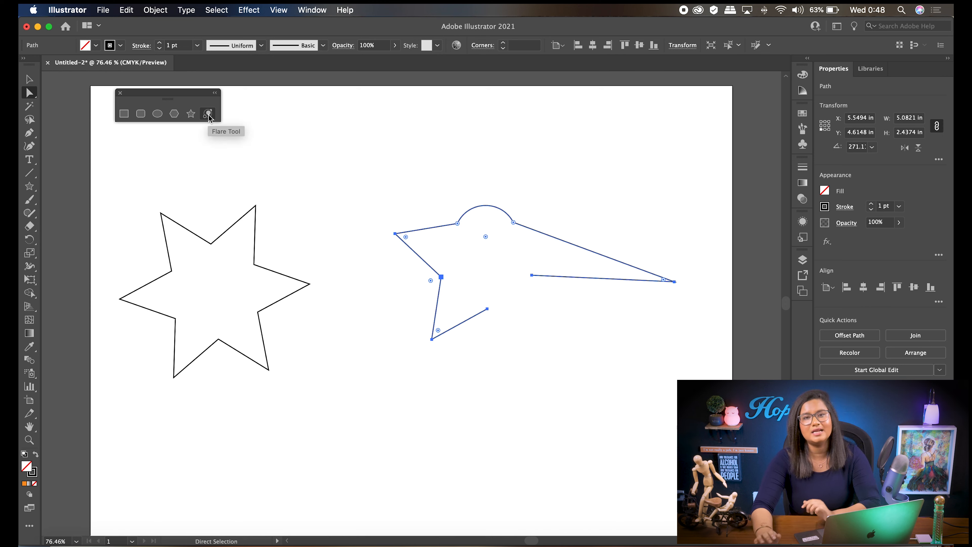
# Activate the Flare tool
pyautogui.click(208, 116)
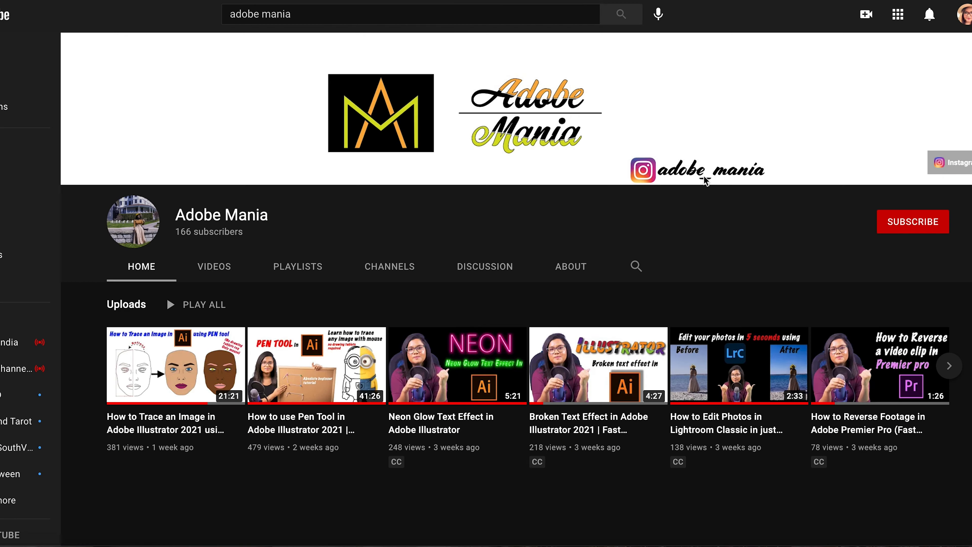
# Switch to YouTube, subscribe to the Adobe Mania channel and turn on all its notifications
pyautogui.click(925, 223)
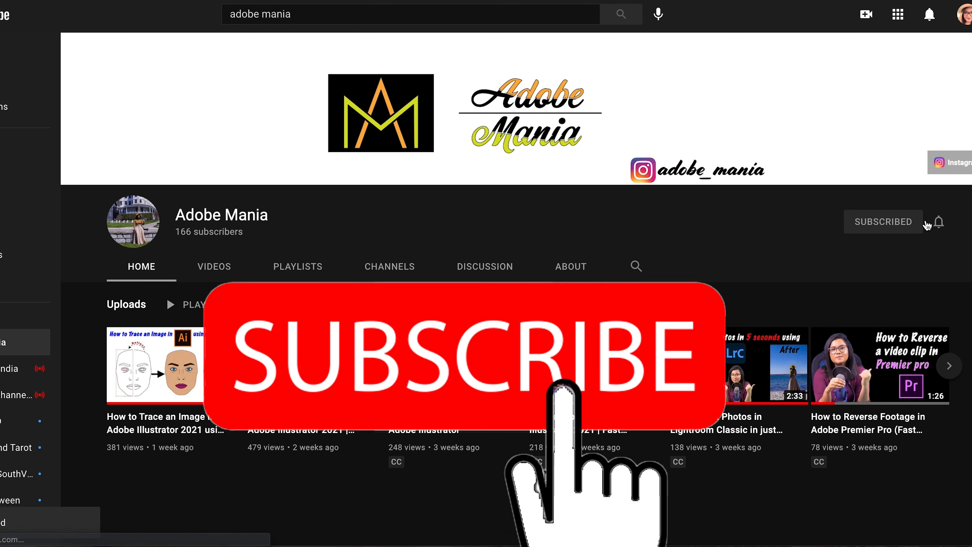
pyautogui.click(938, 222)
pyautogui.click(917, 251)
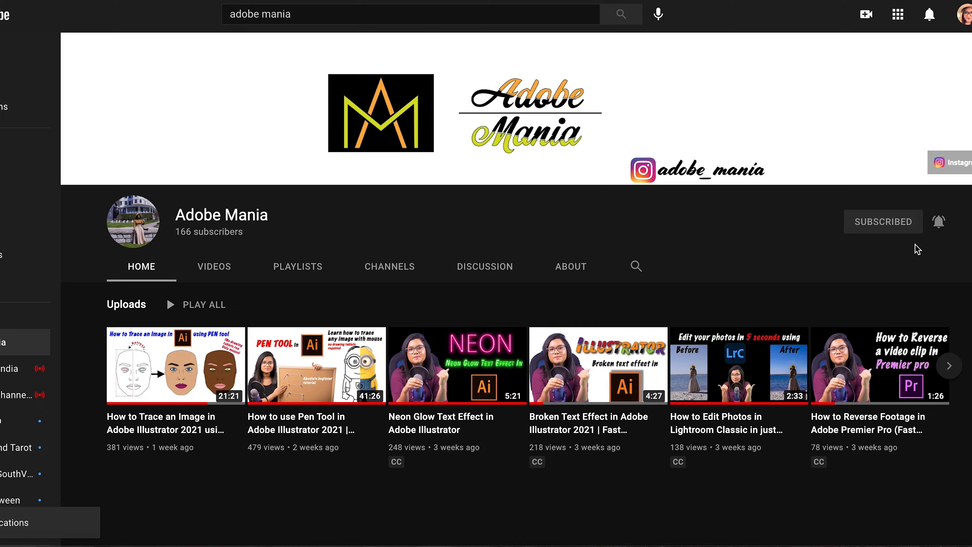
# Switch to Instagram and highlight the adobe_mania username on the profile page
pyautogui.moveTo(494, 65); pyautogui.dragTo(393, 65)
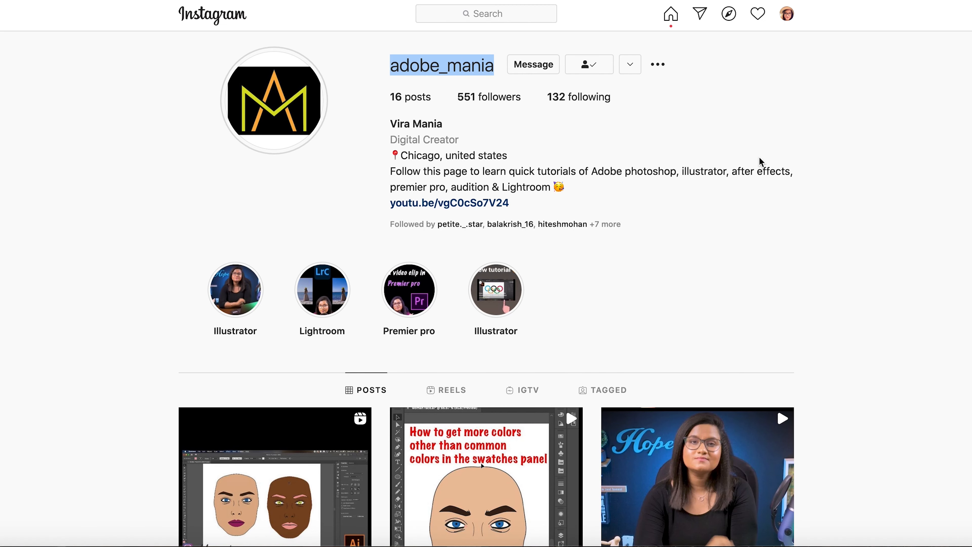